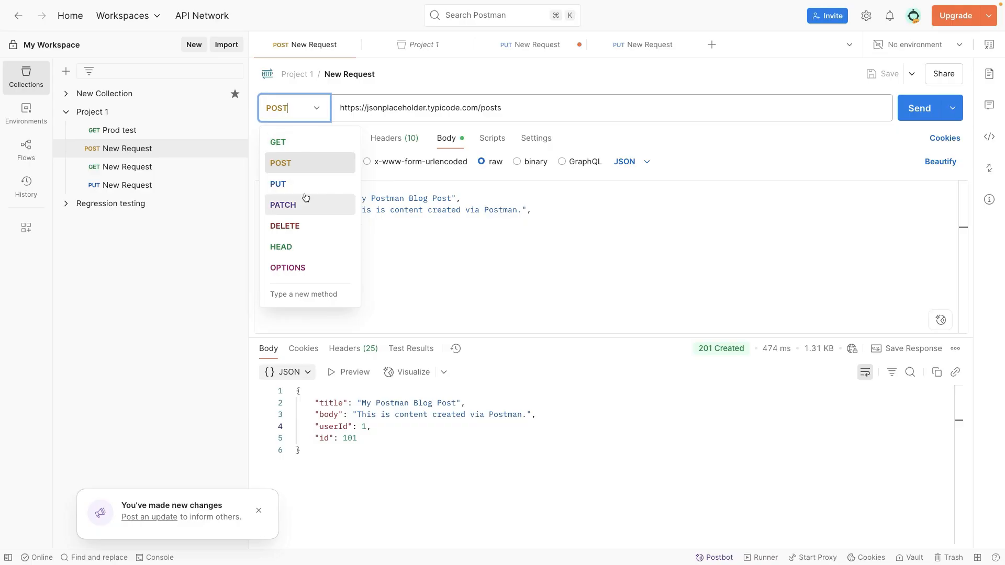
Open the POST request in Project 1 and set its body type to none.
{"action": "left_click", "coordinate": [516, 272]}
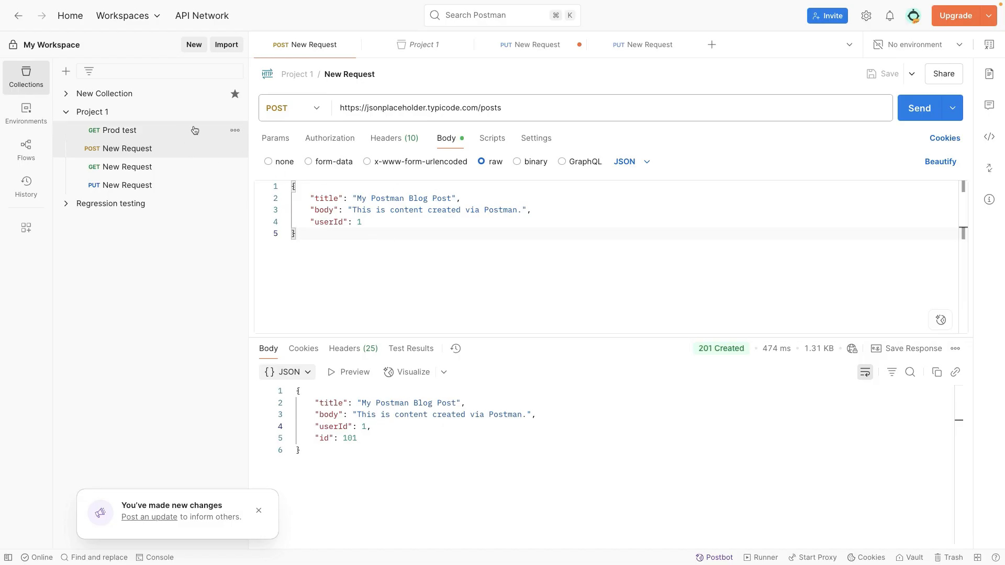
{"action": "mouse_move", "coordinate": [231, 116]}
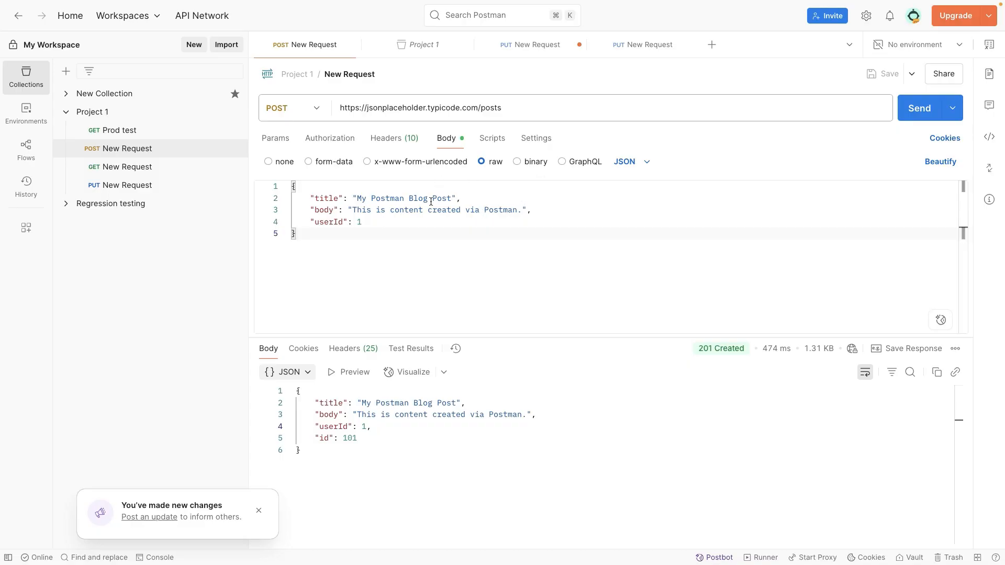
{"action": "left_click", "coordinate": [199, 112]}
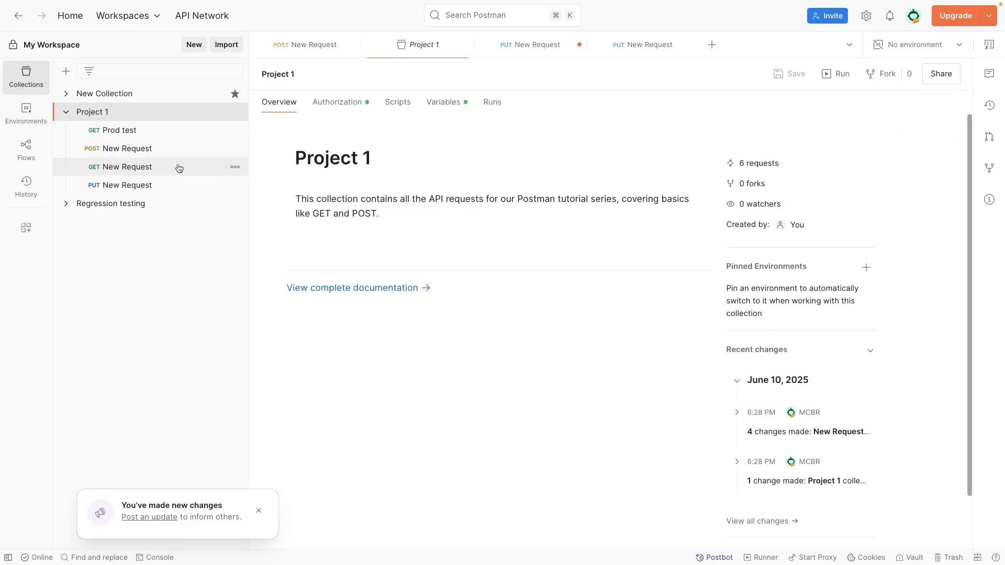
{"action": "left_click", "coordinate": [149, 154]}
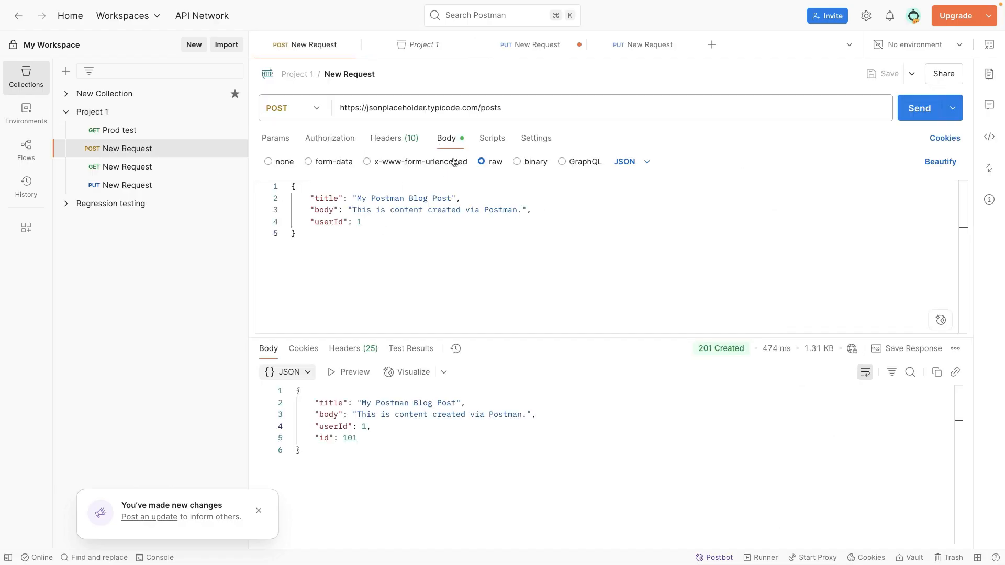
{"action": "left_click", "coordinate": [491, 139]}
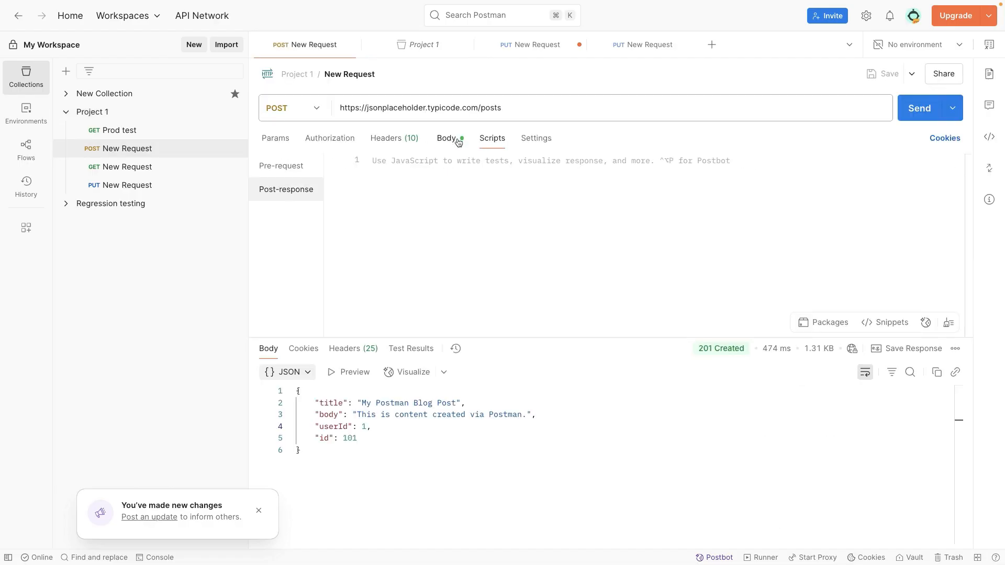
{"action": "left_click", "coordinate": [450, 139]}
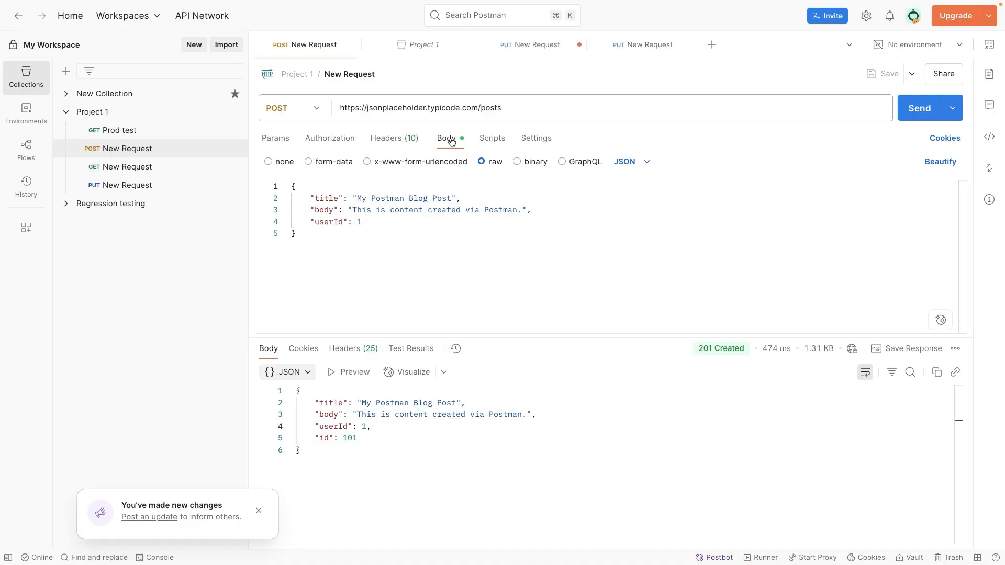
{"action": "left_click", "coordinate": [268, 161]}
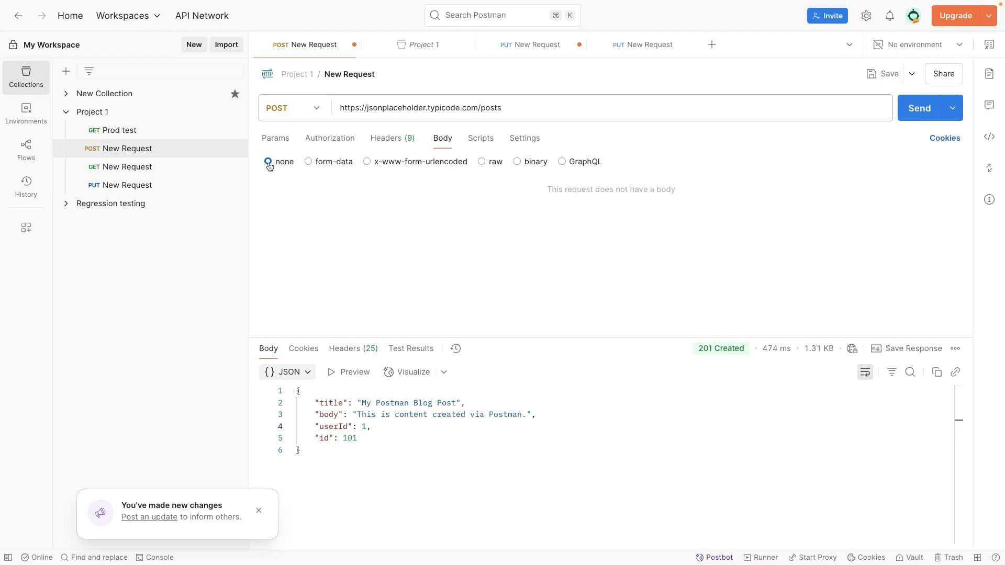
Switch the Prod test GET request's body to form-data and add a text field with key username and value test.
{"action": "left_click", "coordinate": [130, 131]}
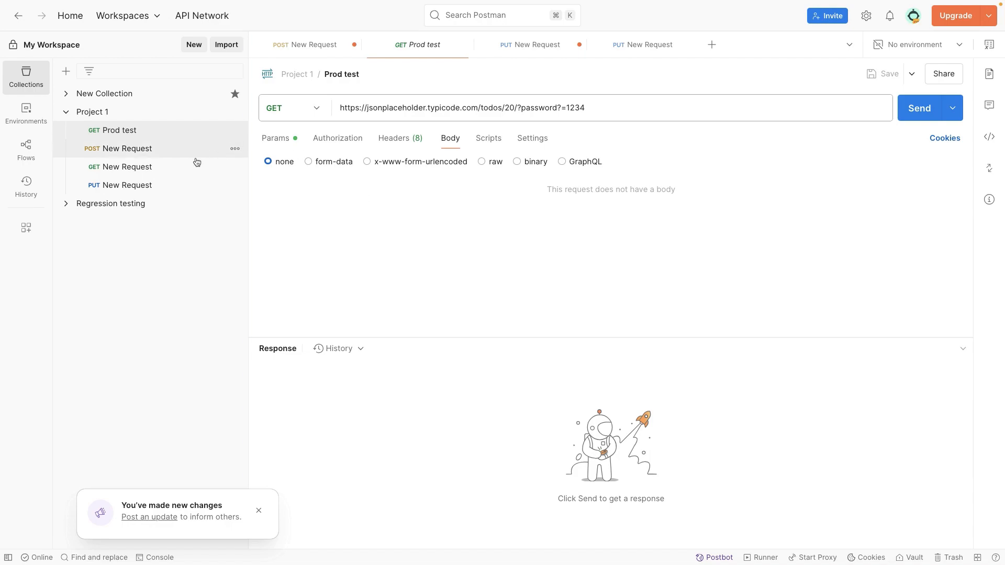
{"action": "left_click", "coordinate": [303, 104]}
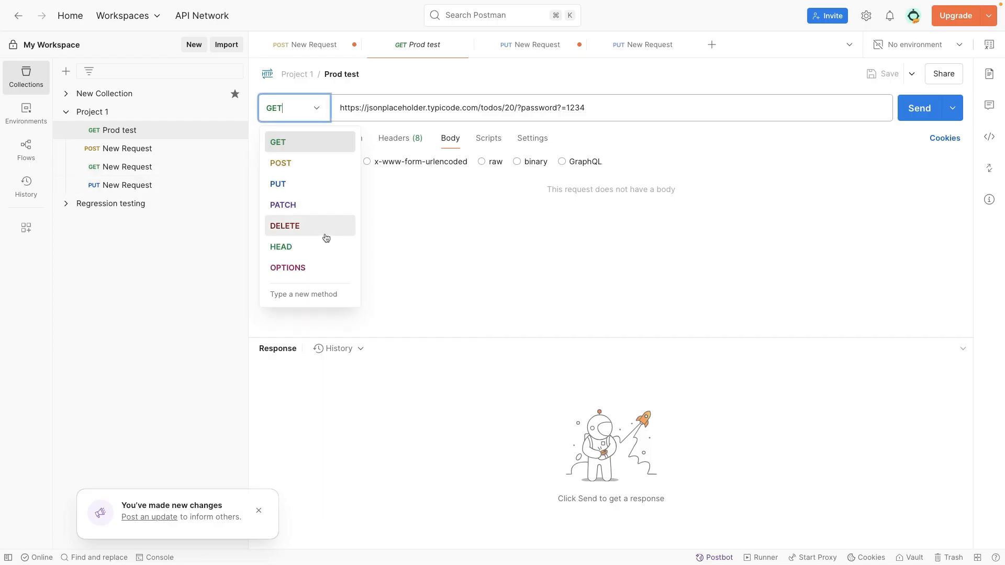
{"action": "left_click", "coordinate": [427, 235]}
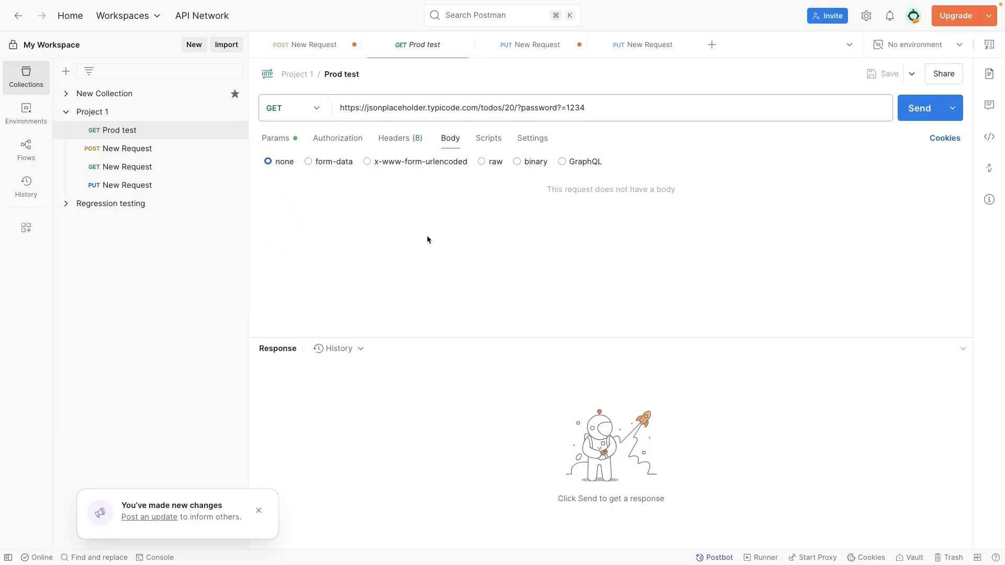
{"action": "left_click", "coordinate": [309, 163]}
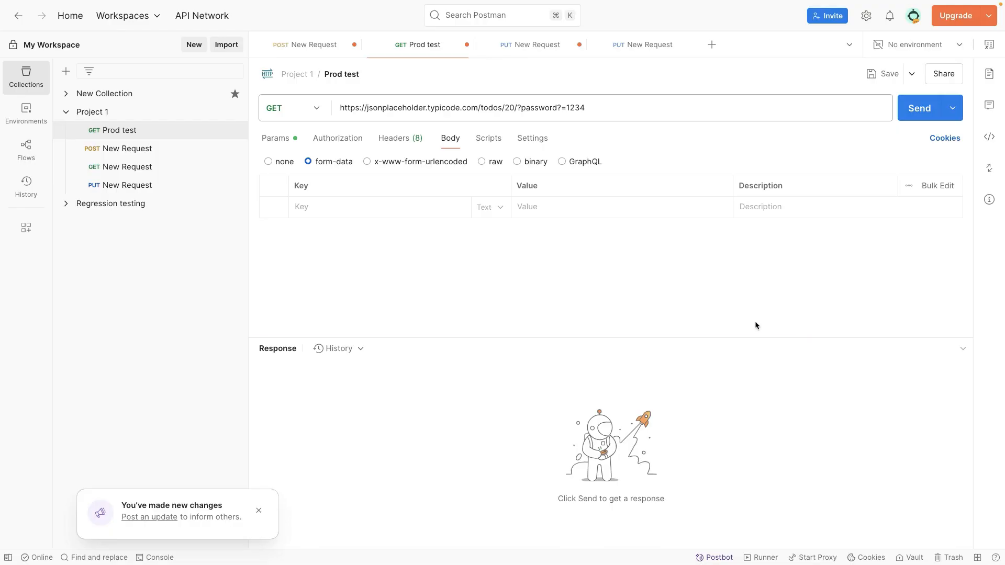
{"action": "left_click", "coordinate": [446, 206]}
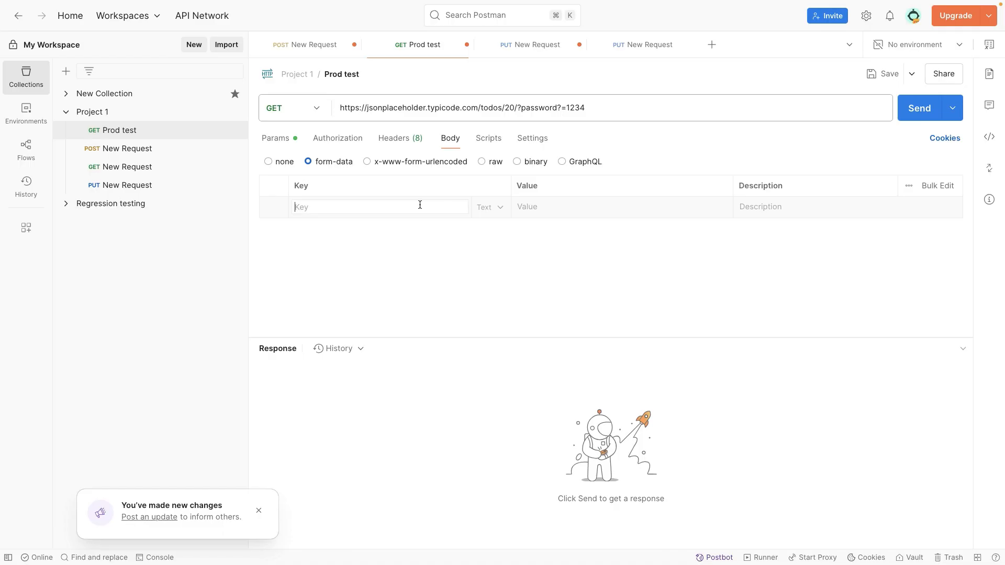
{"action": "type", "text": "username"}
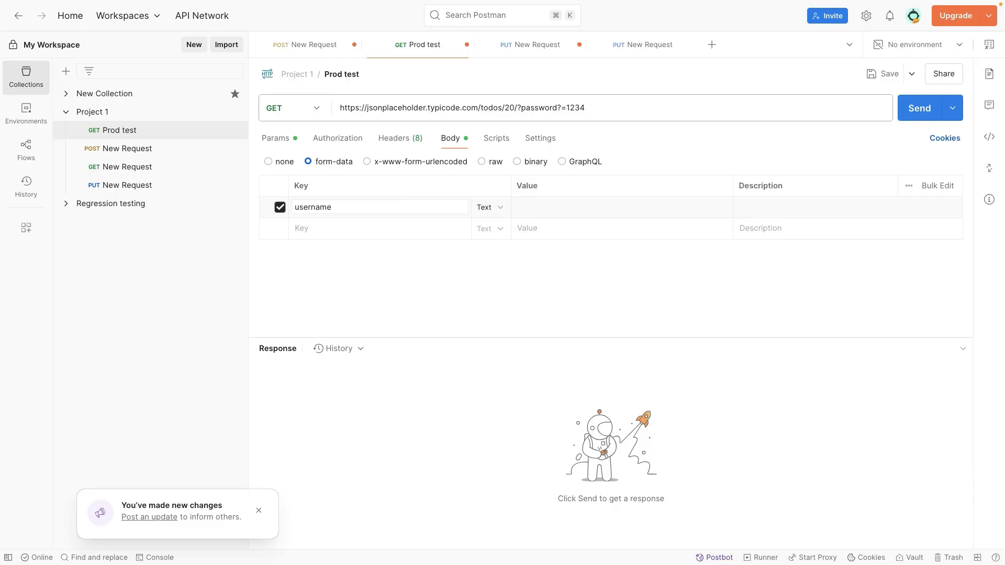
{"action": "left_click", "coordinate": [539, 207]}
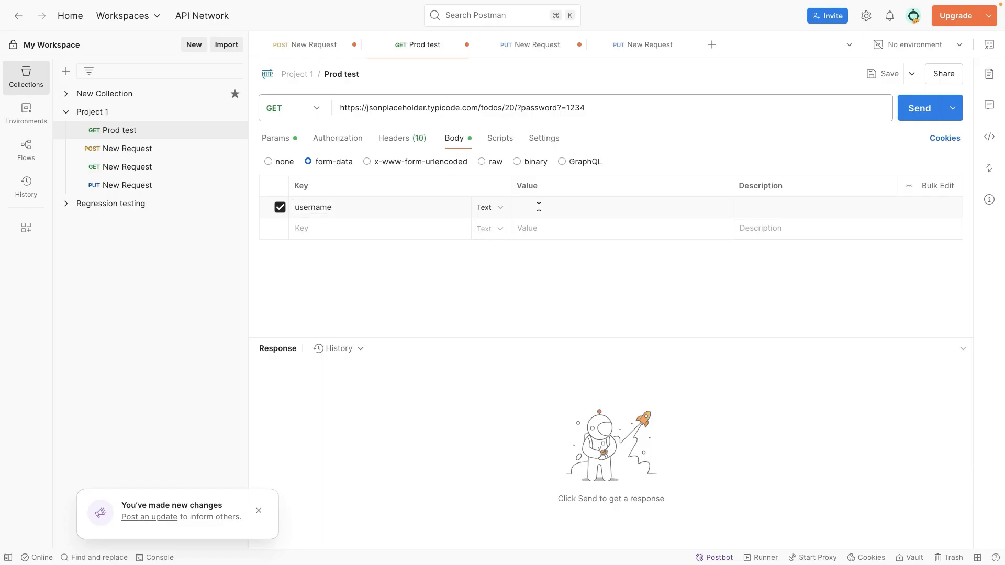
{"action": "type", "text": "test"}
Set the second form-data row's type to File and look at its file selection options.
{"action": "left_click", "coordinate": [498, 209]}
{"action": "left_click", "coordinate": [471, 228]}
{"action": "left_click", "coordinate": [490, 228]}
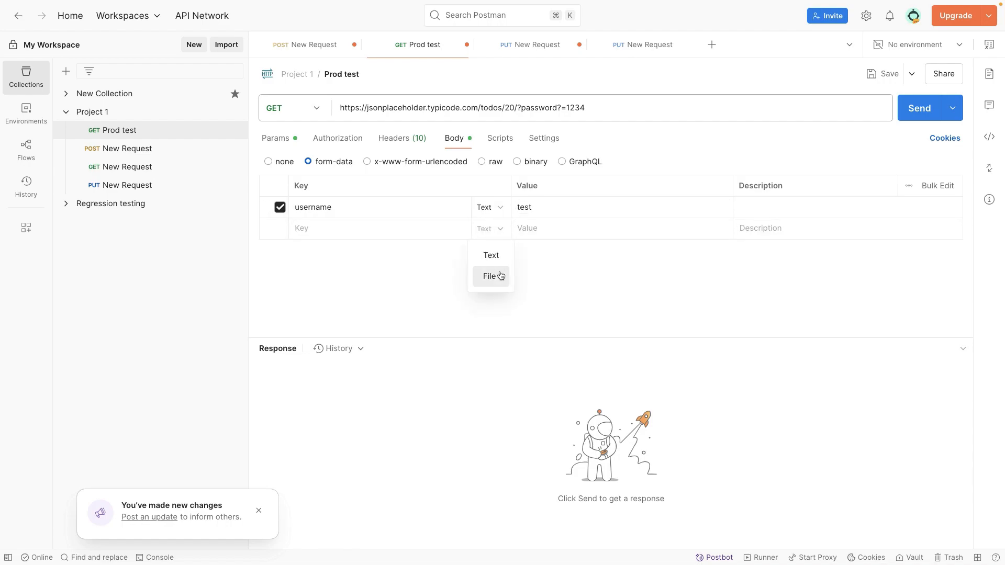
{"action": "left_click", "coordinate": [492, 276]}
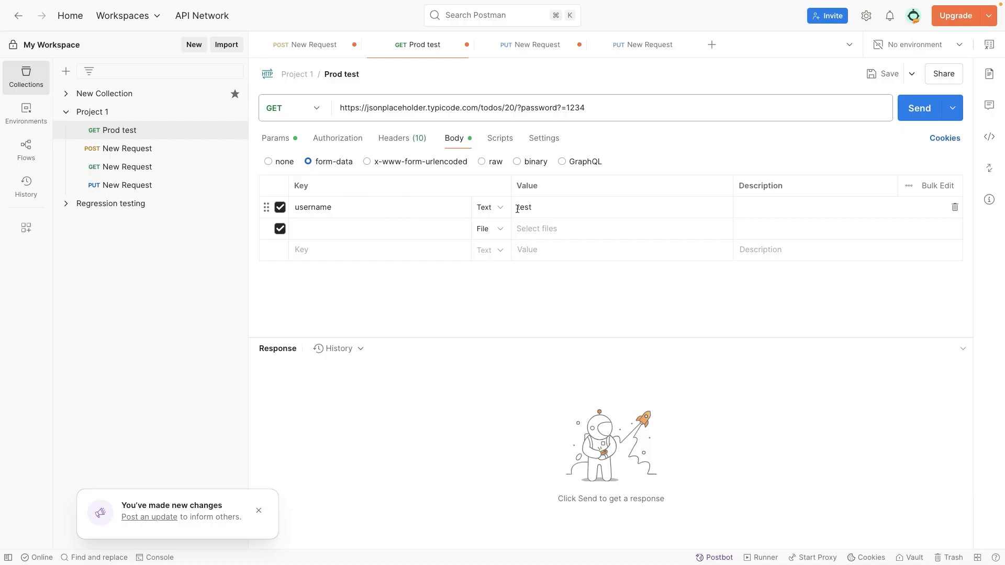
{"action": "left_click", "coordinate": [449, 211]}
{"action": "left_click", "coordinate": [551, 208]}
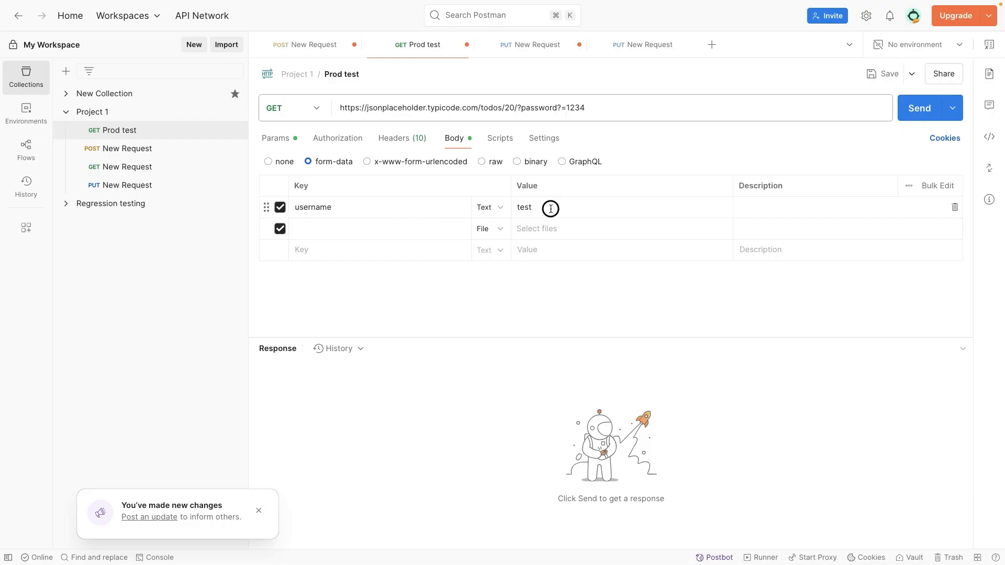
{"action": "left_click", "coordinate": [497, 229]}
{"action": "left_click", "coordinate": [491, 275]}
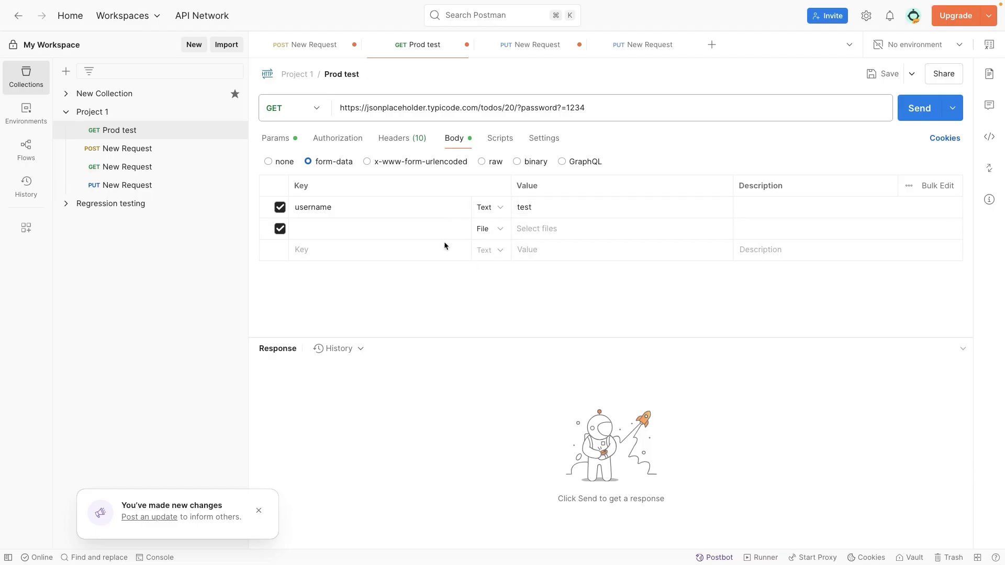
{"action": "left_click", "coordinate": [564, 234]}
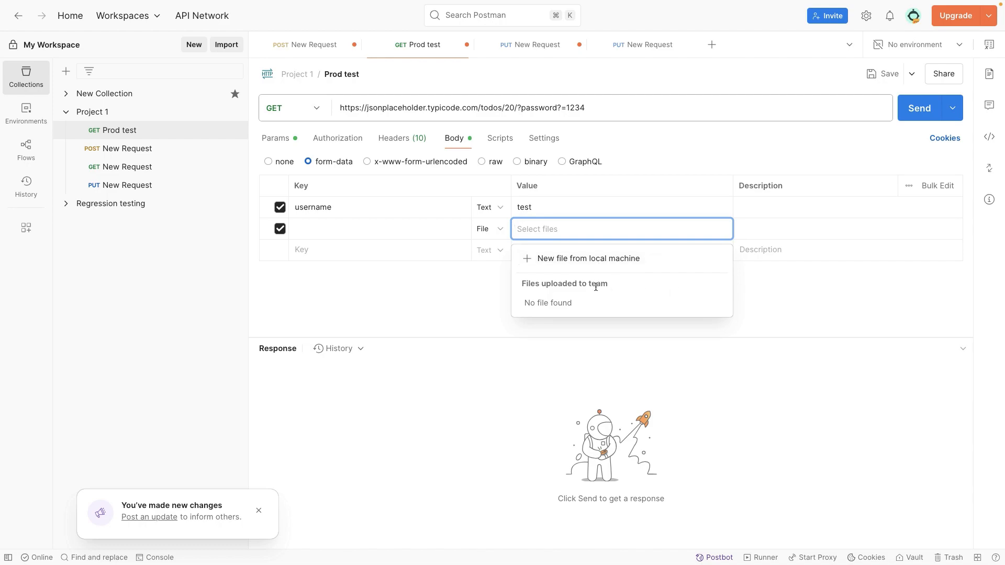
{"action": "left_click", "coordinate": [811, 314]}
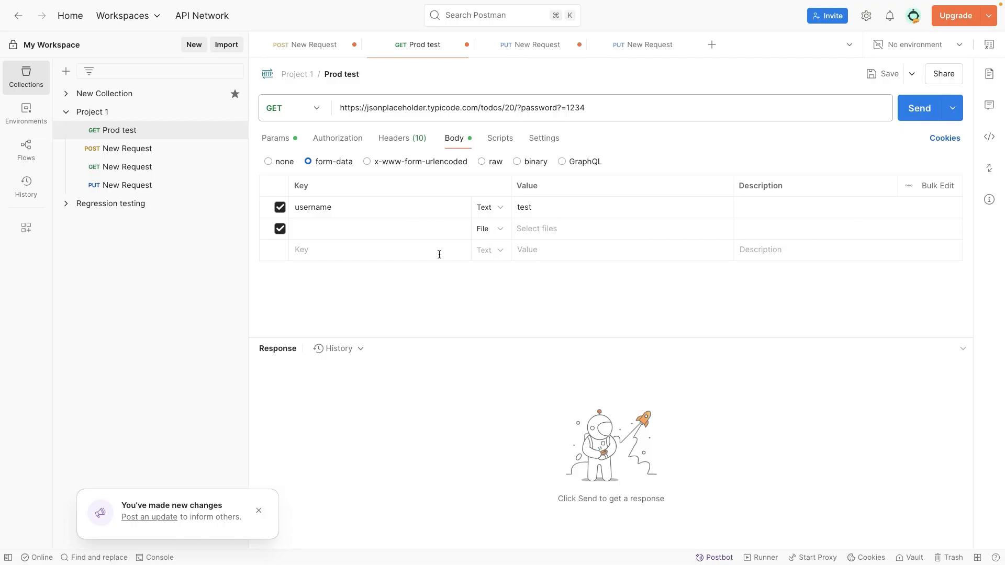
Add two more form-data text rows with the keys test and tes.
{"action": "left_click", "coordinate": [378, 255]}
{"action": "type", "text": "test"}
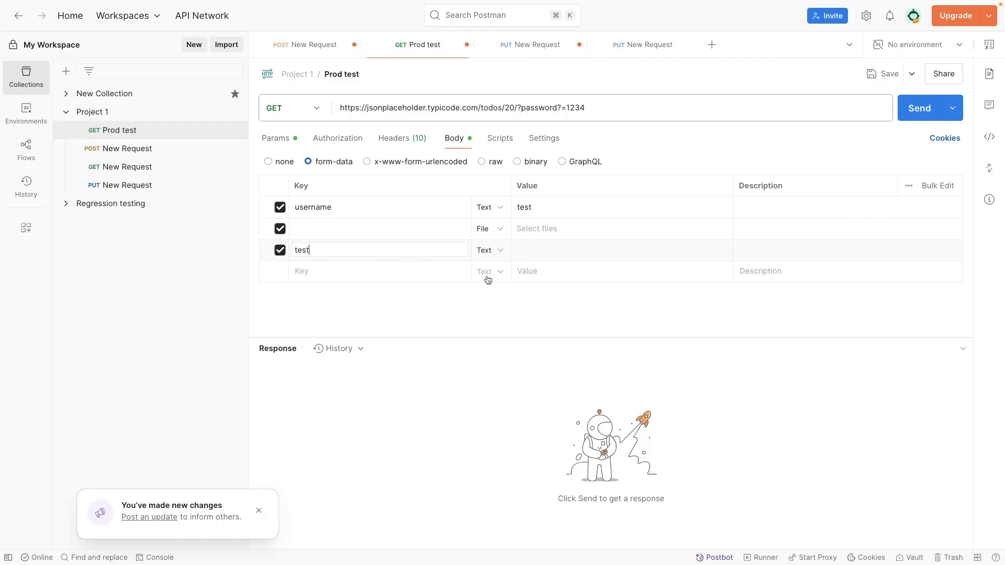
{"action": "left_click", "coordinate": [432, 274]}
{"action": "type", "text": "tes"}
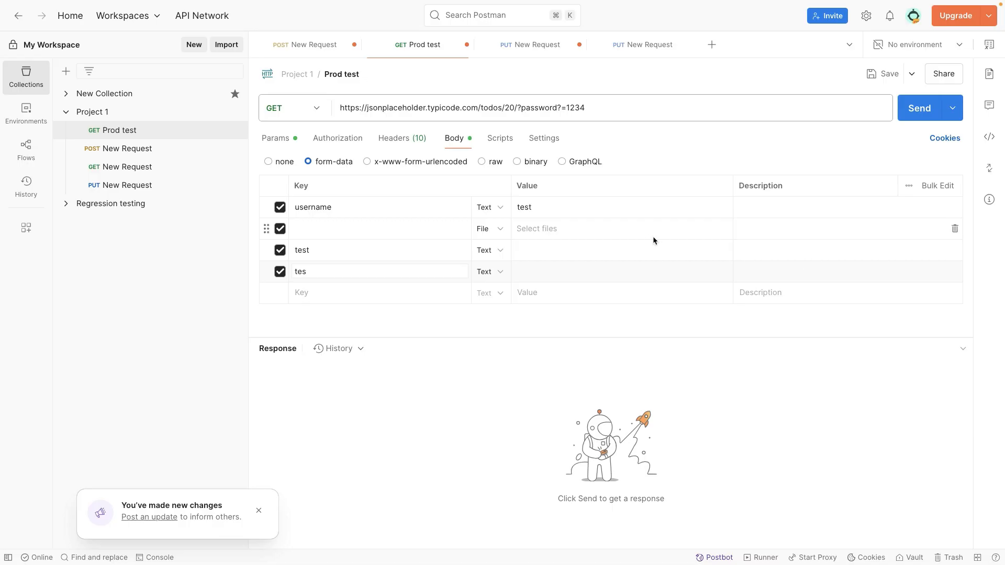
Replace the POST request's raw JSON body with title "Postman Body Demo", body "Sending data with a raw JSON body." and userId 1.
{"action": "left_click", "coordinate": [135, 151]}
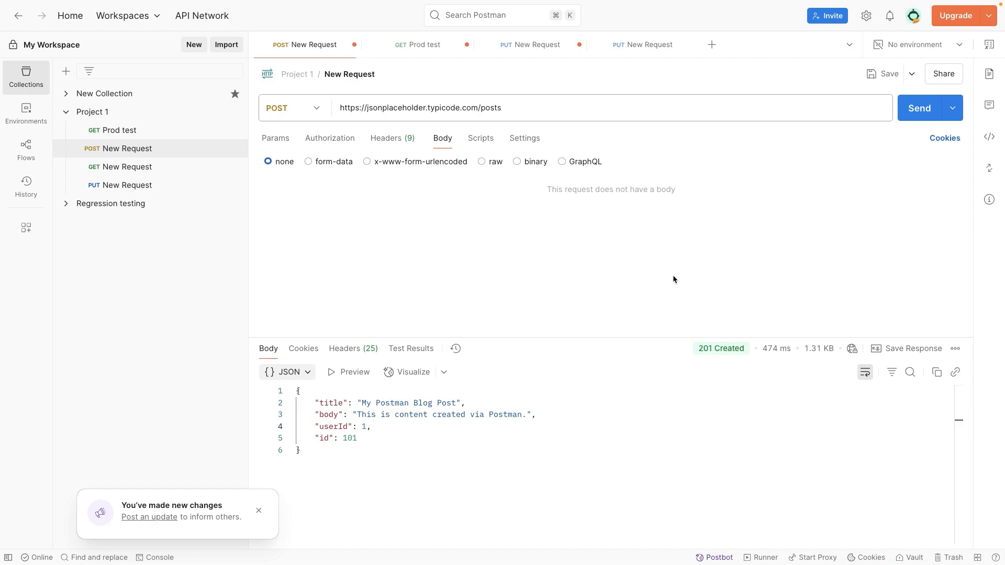
{"action": "left_click", "coordinate": [481, 162]}
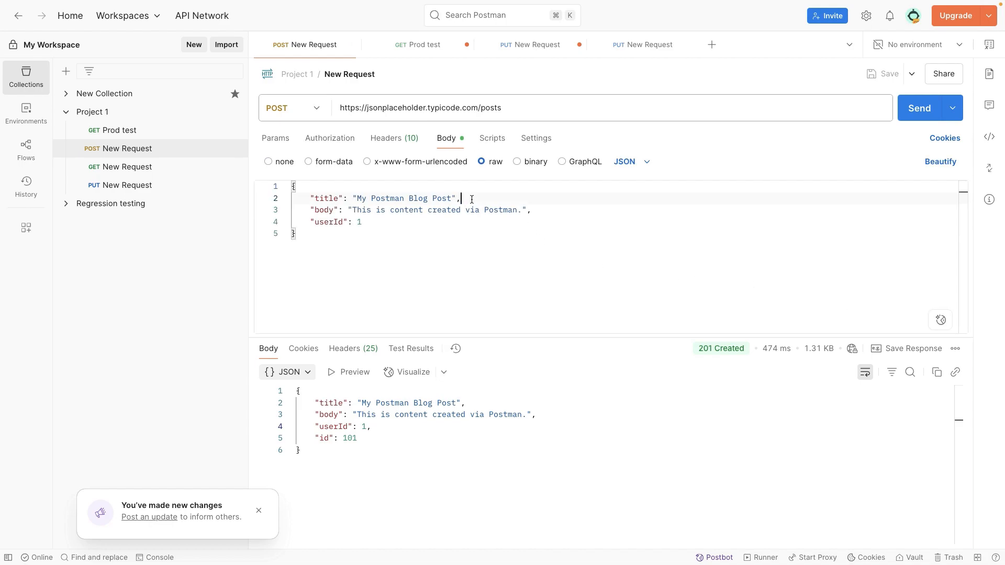
{"action": "key", "text": "super+a"}
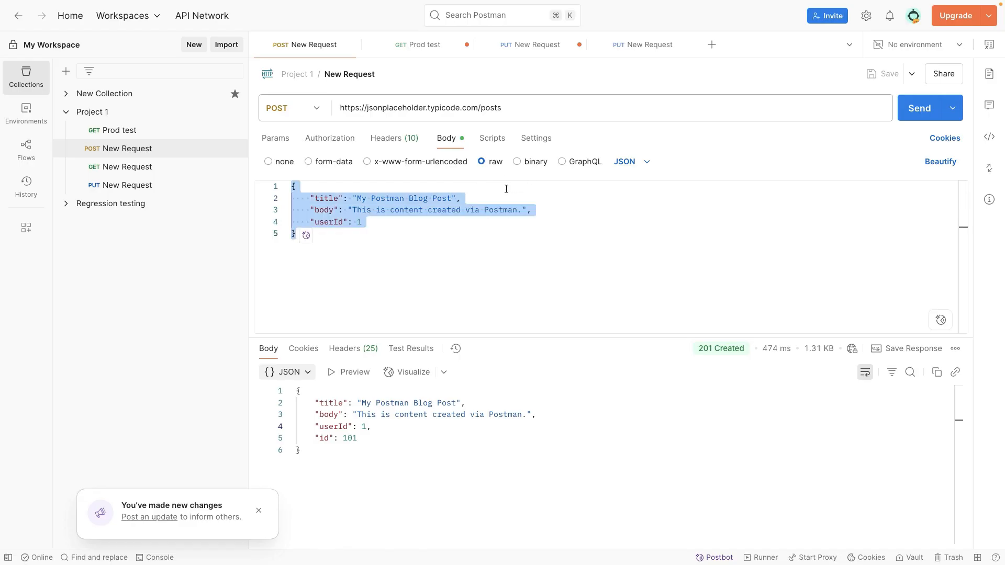
{"action": "key", "text": "BackSpace"}
{"action": "type", "text": "{ \"title\": \"Postman Body Demo\", \"body\": \"Sending data with a raw JSON body.\", \"userId\": 1 }"}
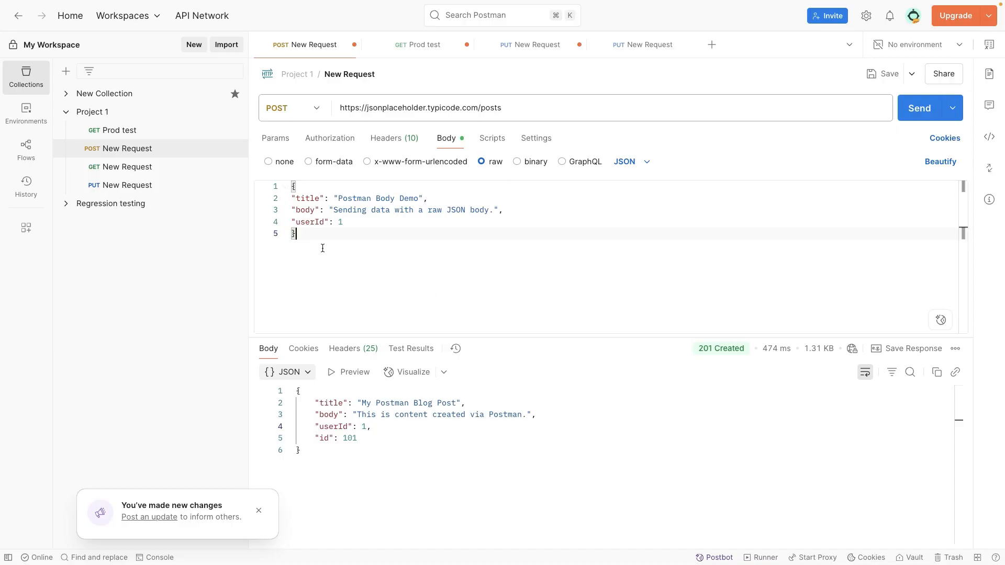
Examine the POST request's Content-Type header and compare it with the raw JSON body.
{"action": "left_click", "coordinate": [388, 138]}
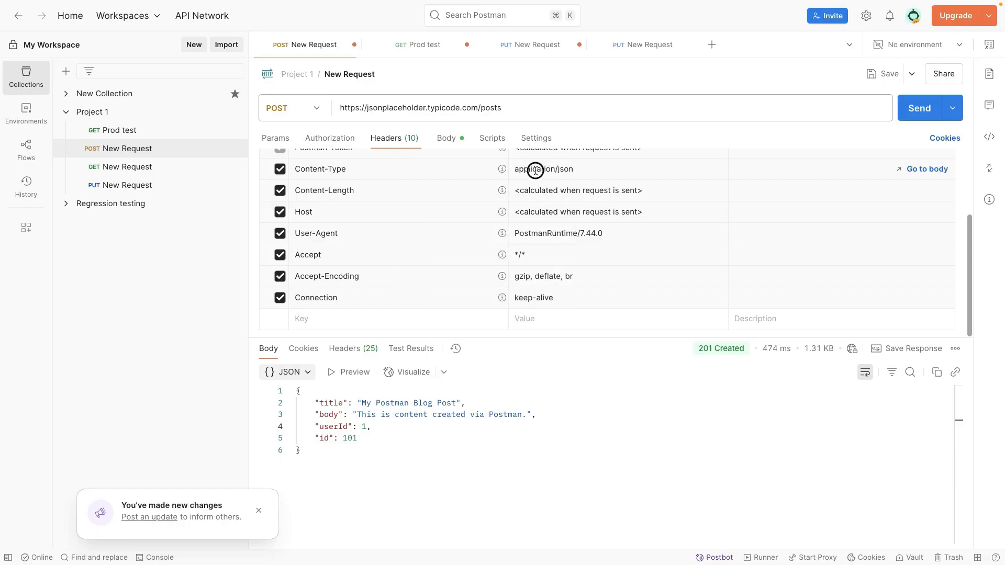
{"action": "scroll", "coordinate": [514, 173], "scroll_direction": "up", "scroll_amount": 1}
{"action": "mouse_move", "coordinate": [503, 178]}
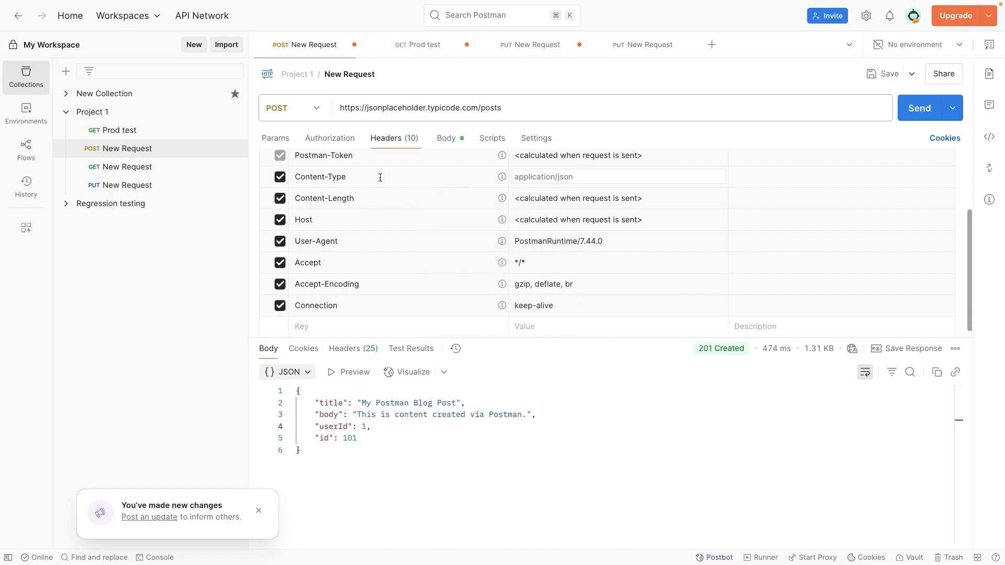
{"action": "left_click", "coordinate": [447, 138]}
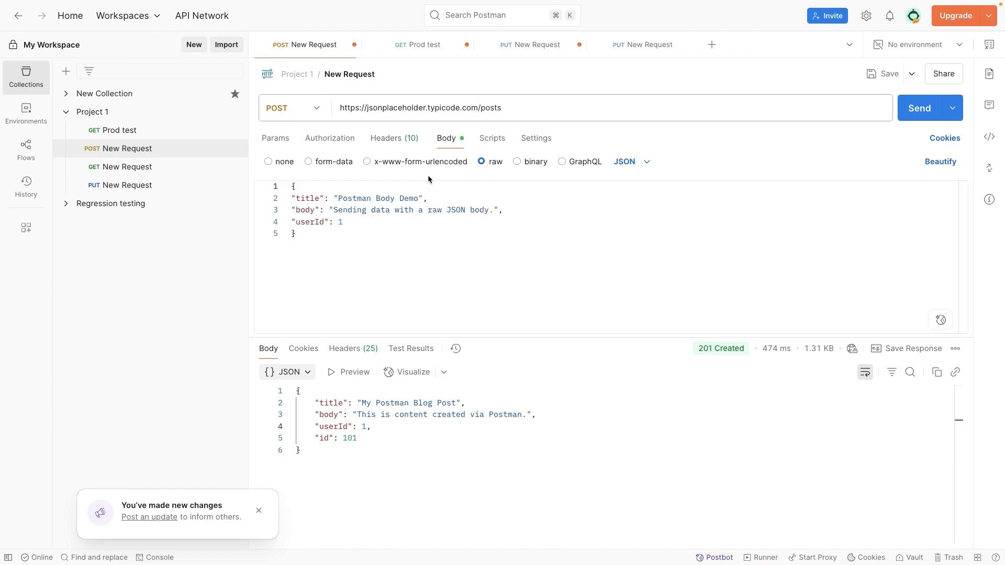
{"action": "left_click", "coordinate": [390, 144]}
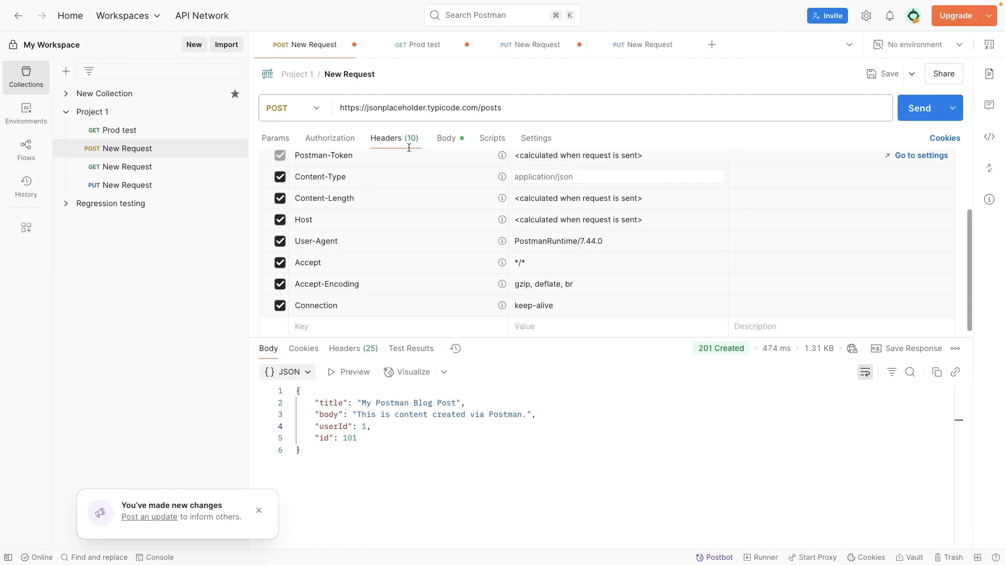
{"action": "left_click", "coordinate": [440, 137]}
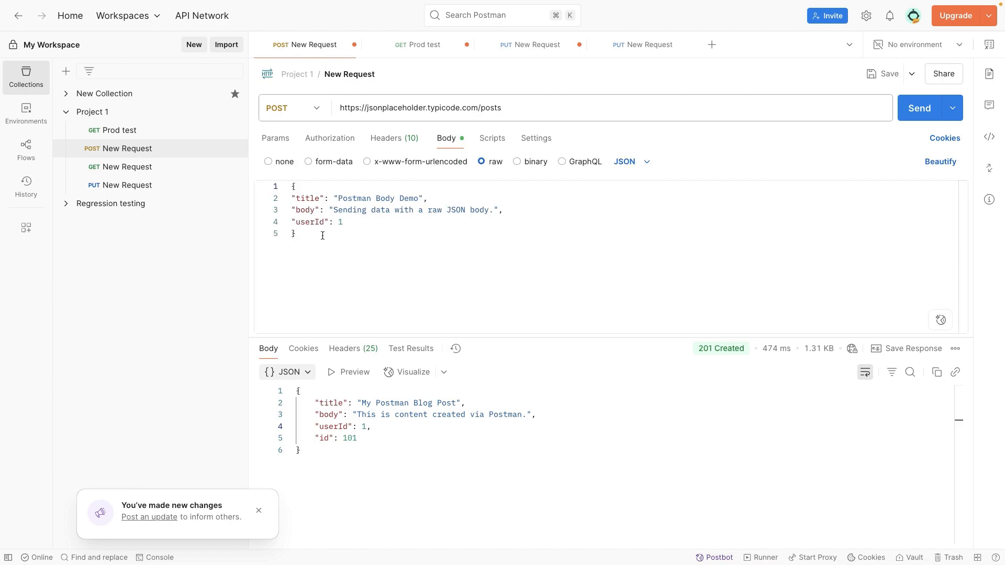
{"action": "left_click_drag", "start_coordinate": [322, 235], "coordinate": [289, 188]}
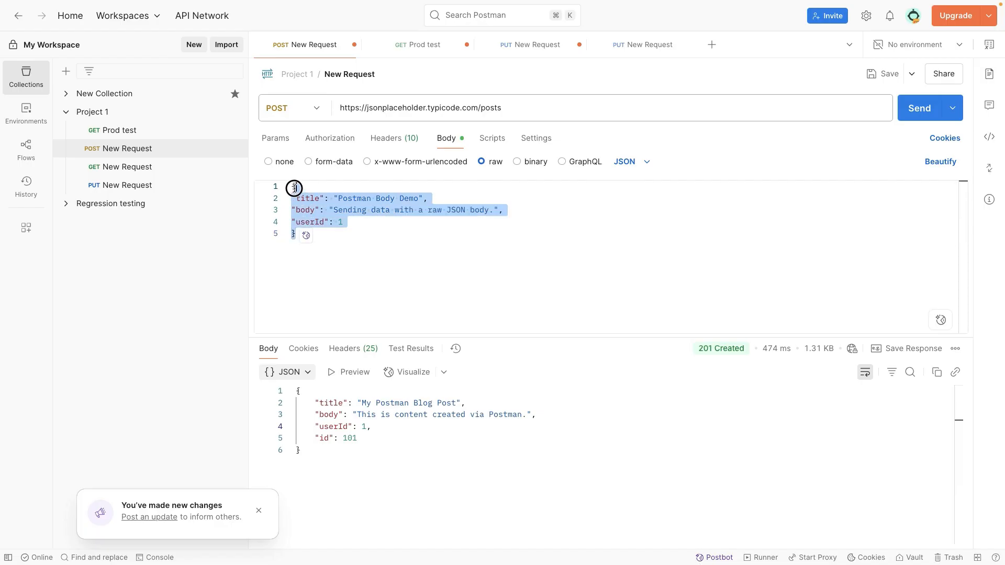
{"action": "left_click", "coordinate": [410, 236]}
{"action": "left_click", "coordinate": [384, 139]}
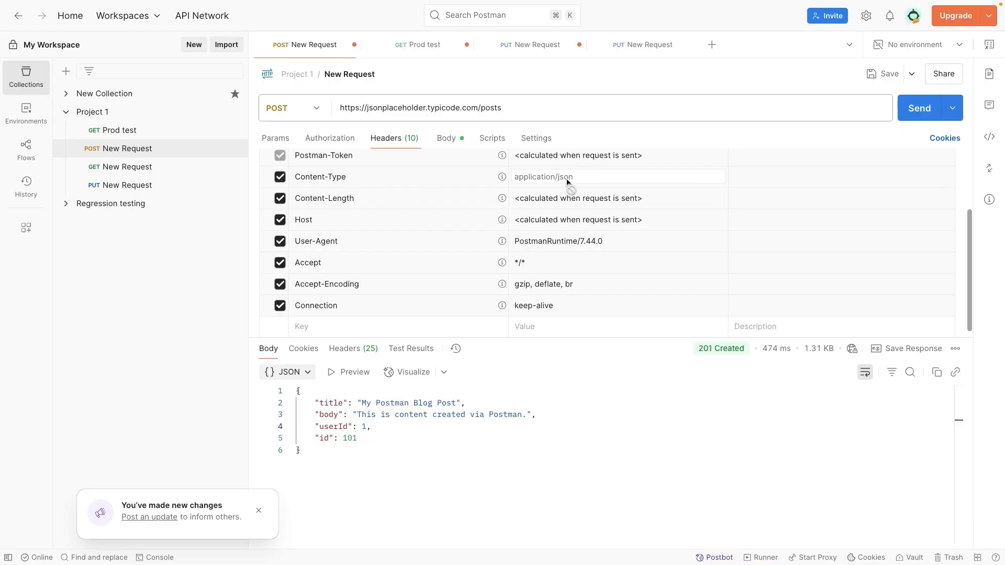
Return to the POST request's body and send the request to the posts endpoint.
{"action": "left_click", "coordinate": [444, 140]}
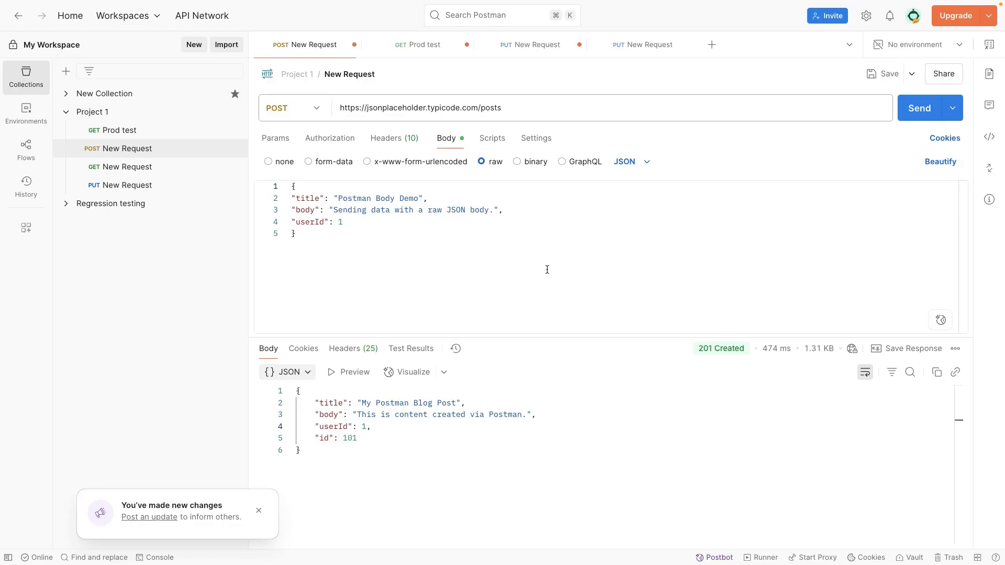
{"action": "left_click", "coordinate": [920, 108]}
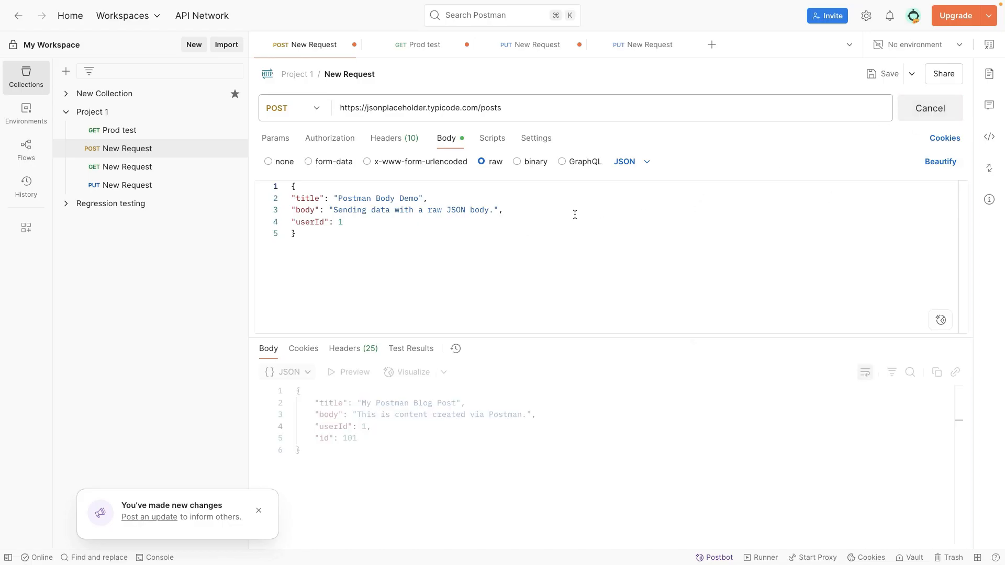
Insert the word demo before "data" in the body text of the POST request's raw JSON.
{"action": "left_click", "coordinate": [358, 219]}
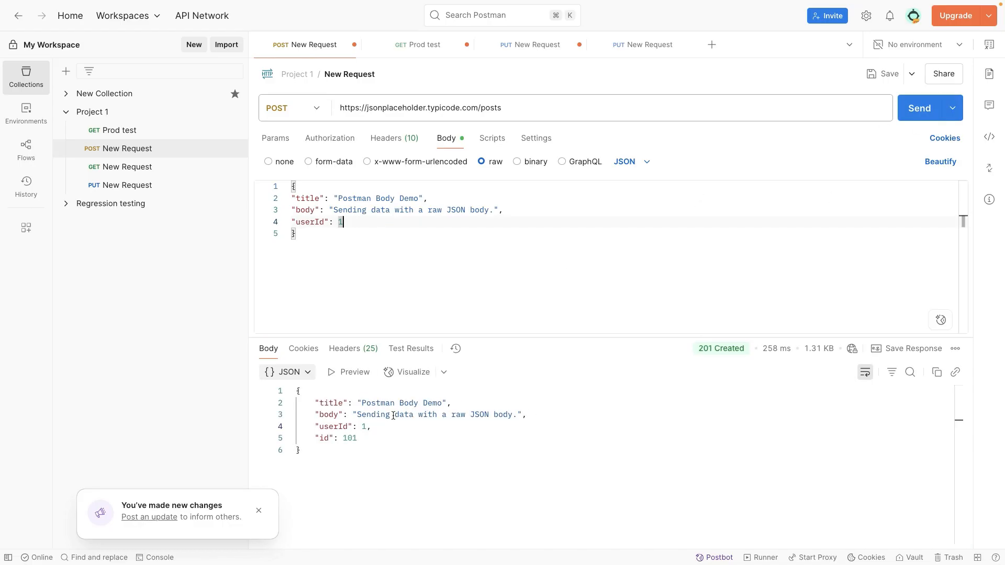
{"action": "left_click_drag", "start_coordinate": [388, 415], "coordinate": [496, 419]}
{"action": "left_click", "coordinate": [368, 215]}
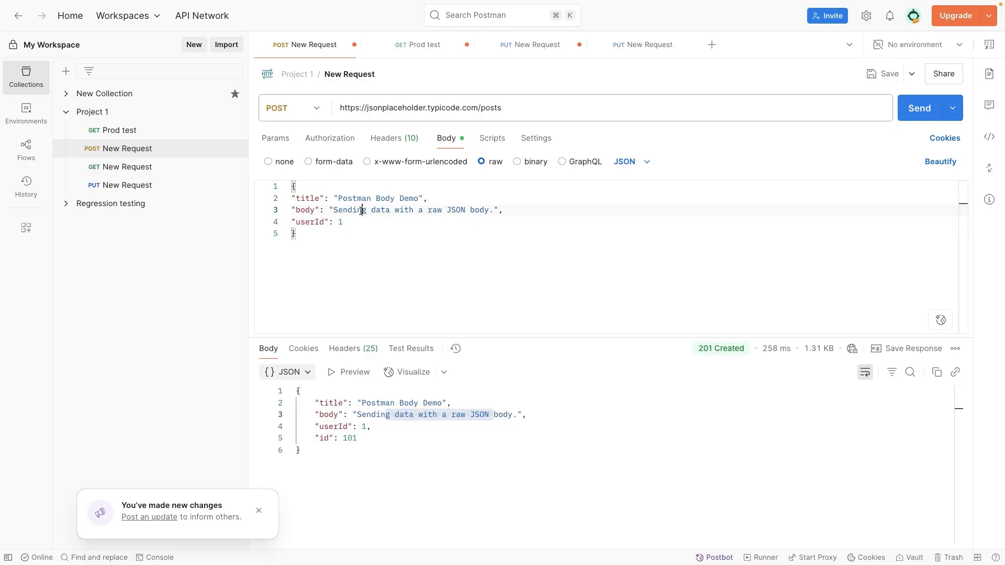
{"action": "left_click_drag", "start_coordinate": [368, 215], "coordinate": [338, 210]}
{"action": "left_click", "coordinate": [372, 210]}
{"action": "type", "text": "demo"}
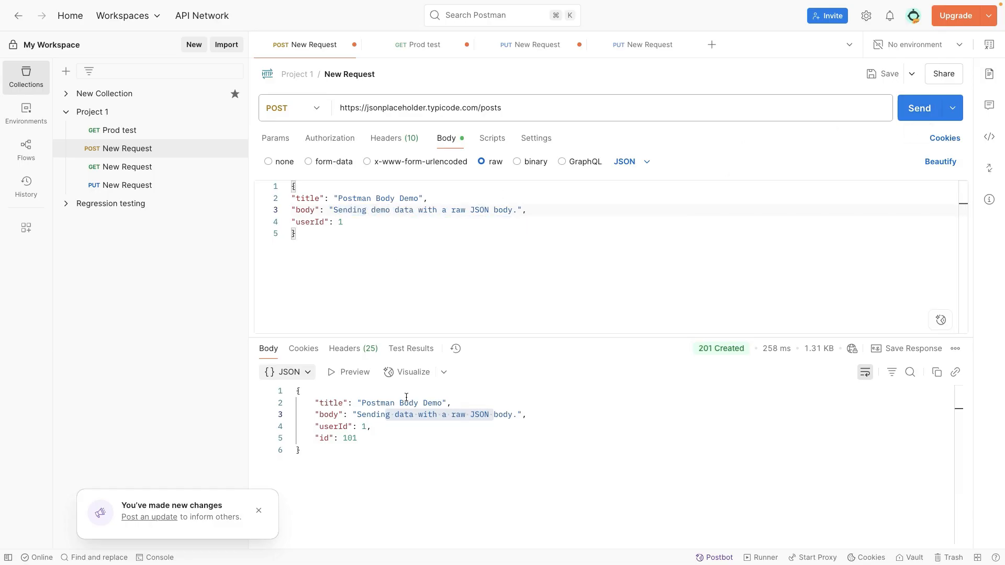
Send the edited POST request again and check the returned body text.
{"action": "left_click_drag", "start_coordinate": [401, 415], "coordinate": [403, 415]}
{"action": "left_click", "coordinate": [912, 115]}
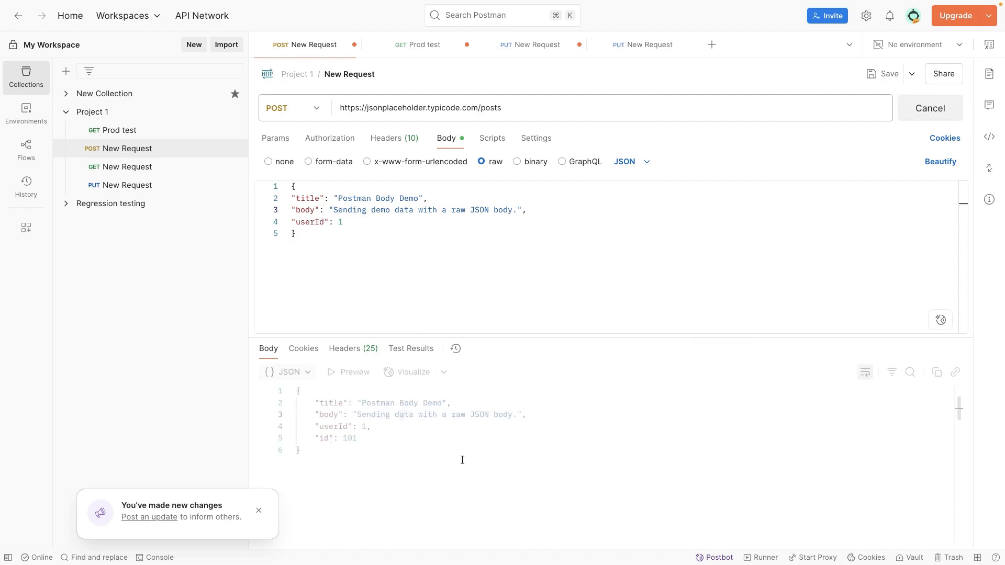
{"action": "mouse_move", "coordinate": [715, 352]}
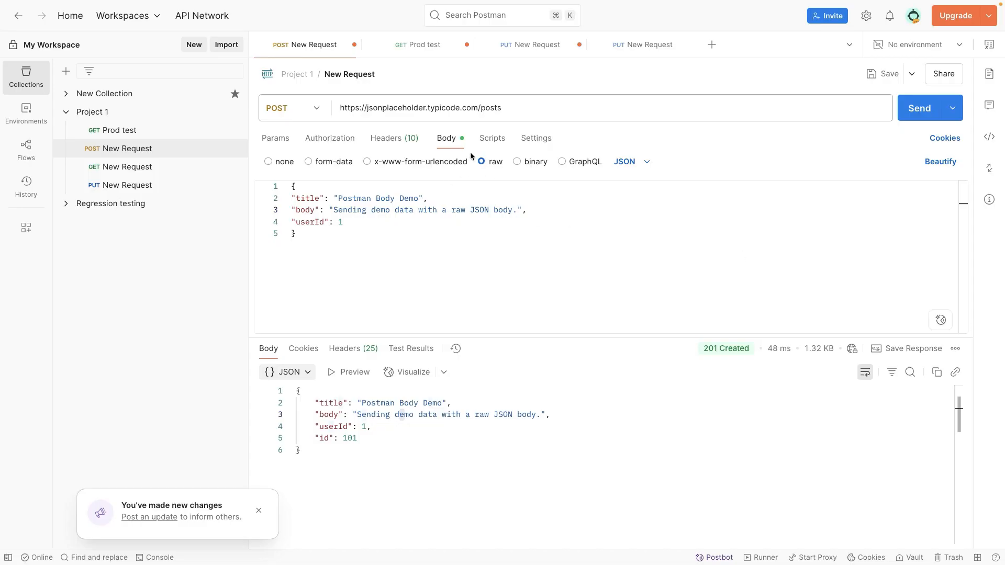
Change the raw body format to XML and check the request's Content-Type header.
{"action": "left_click", "coordinate": [647, 162]}
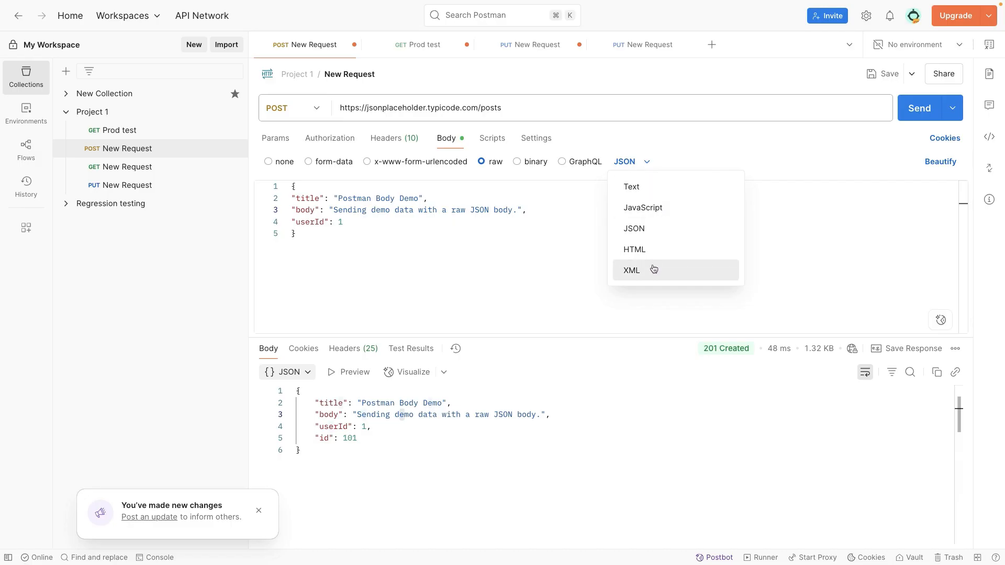
{"action": "left_click", "coordinate": [654, 269]}
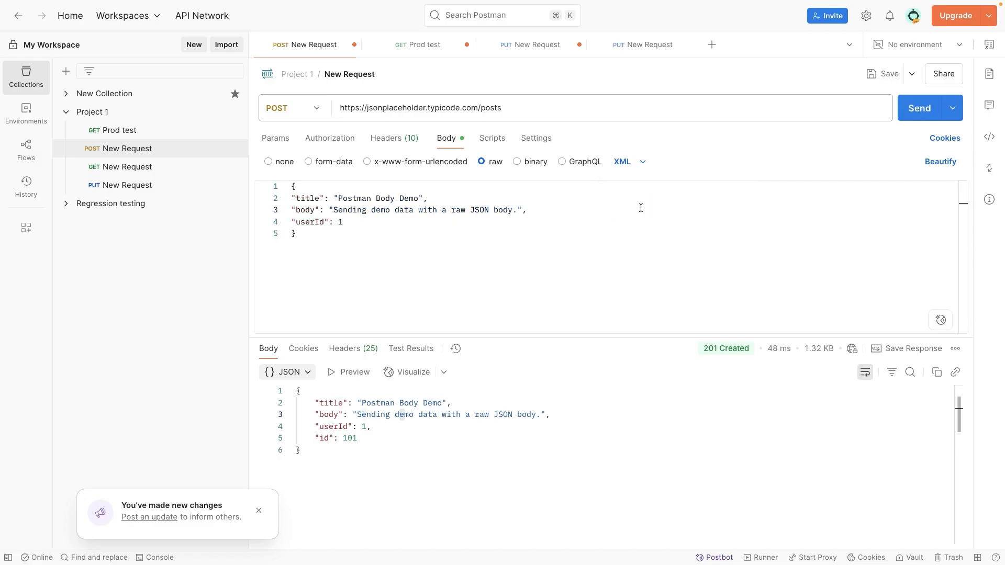
{"action": "left_click", "coordinate": [397, 138]}
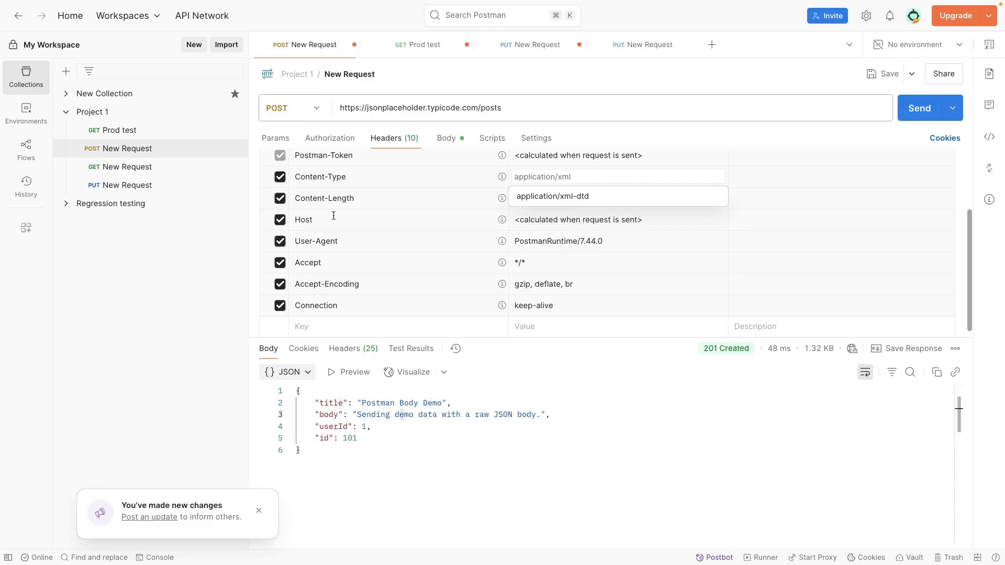
{"action": "left_click", "coordinate": [465, 173]}
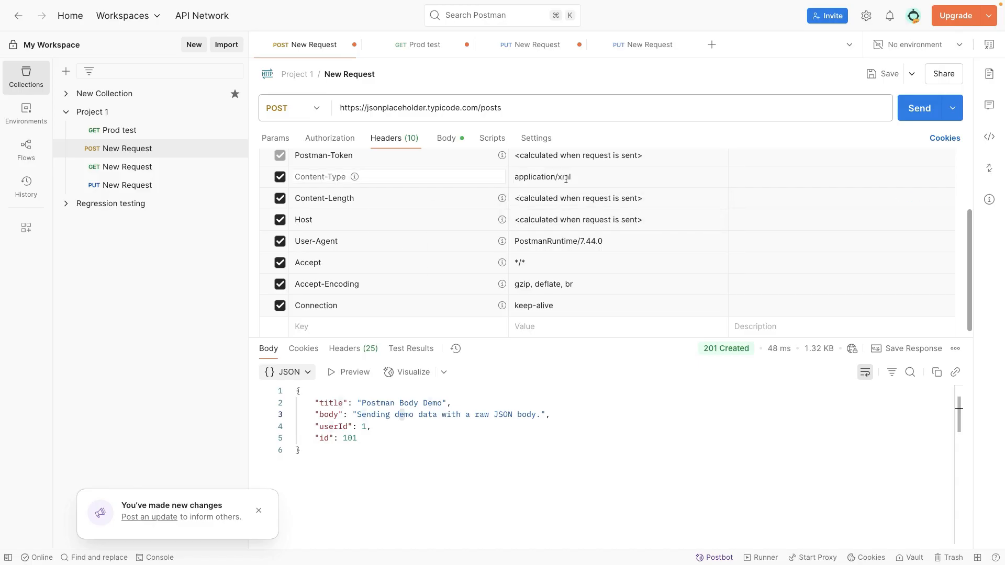
{"action": "left_click", "coordinate": [587, 179]}
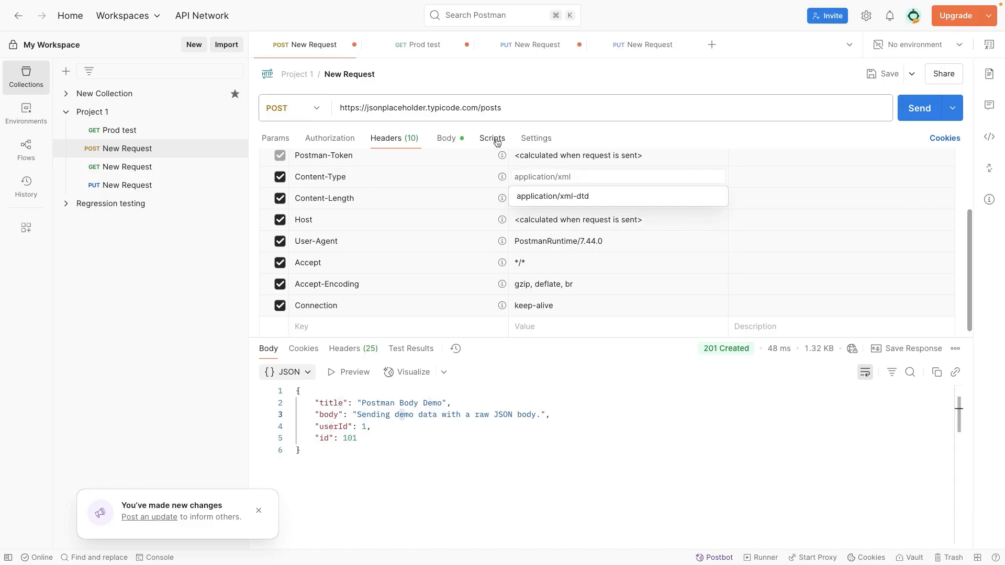
Return to the POST request's body and delete all of its raw content.
{"action": "left_click", "coordinate": [446, 138]}
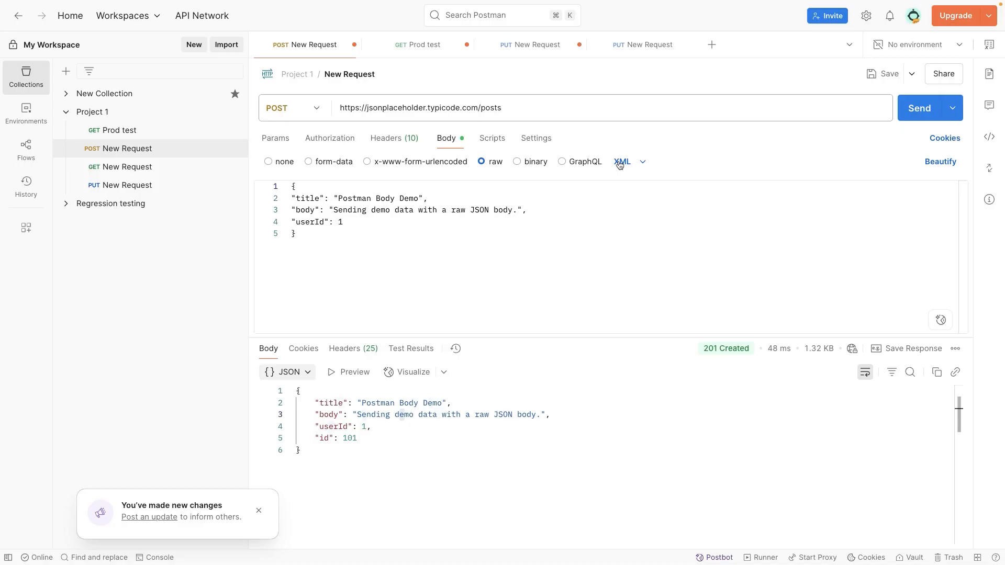
{"action": "left_click_drag", "start_coordinate": [337, 236], "coordinate": [288, 193]}
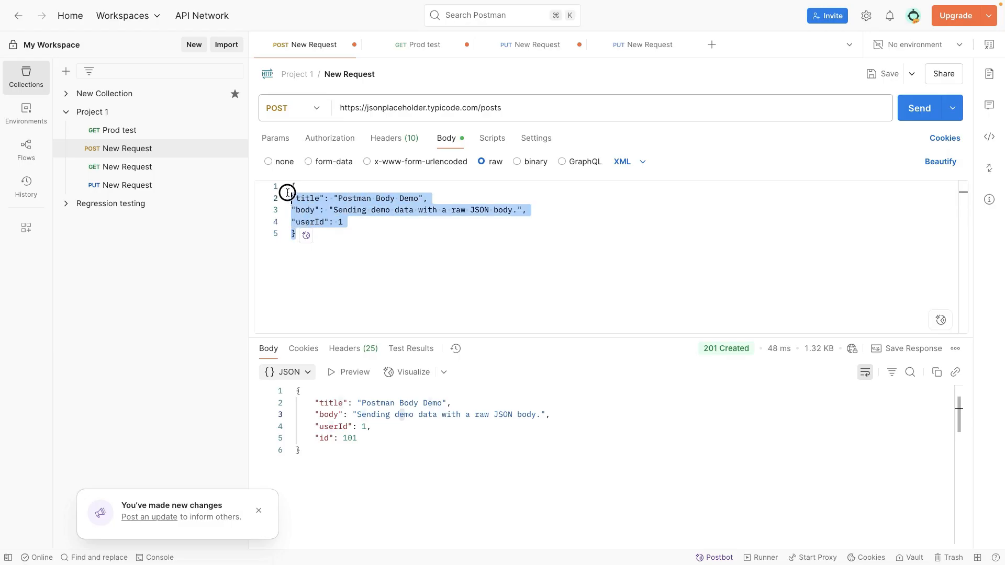
{"action": "key", "text": "BackSpace"}
{"action": "key", "text": "BackSpace"}
{"action": "key", "text": "BackSpace"}
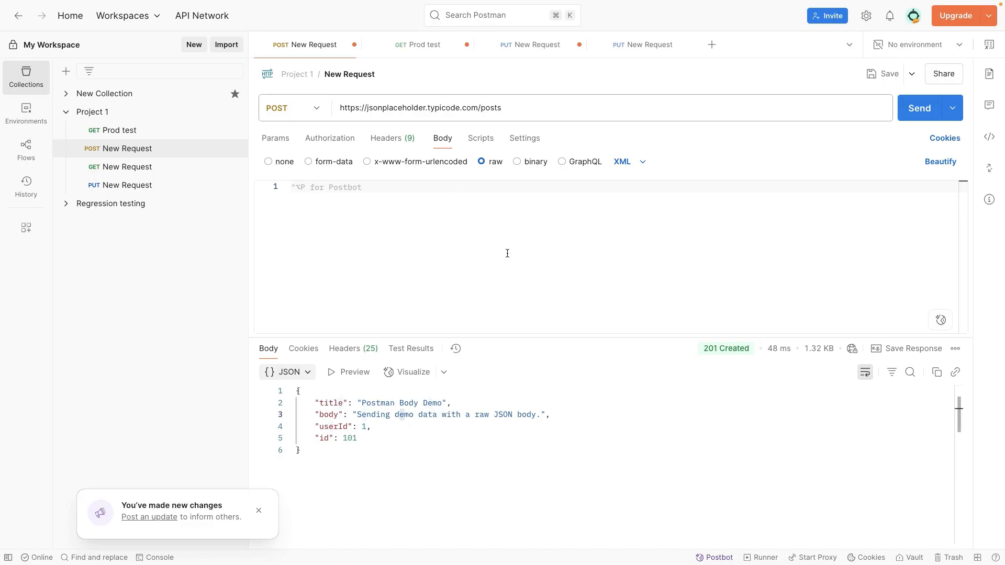
Look through the request headers generated for the empty body.
{"action": "left_click", "coordinate": [392, 137]}
{"action": "mouse_move", "coordinate": [502, 191]}
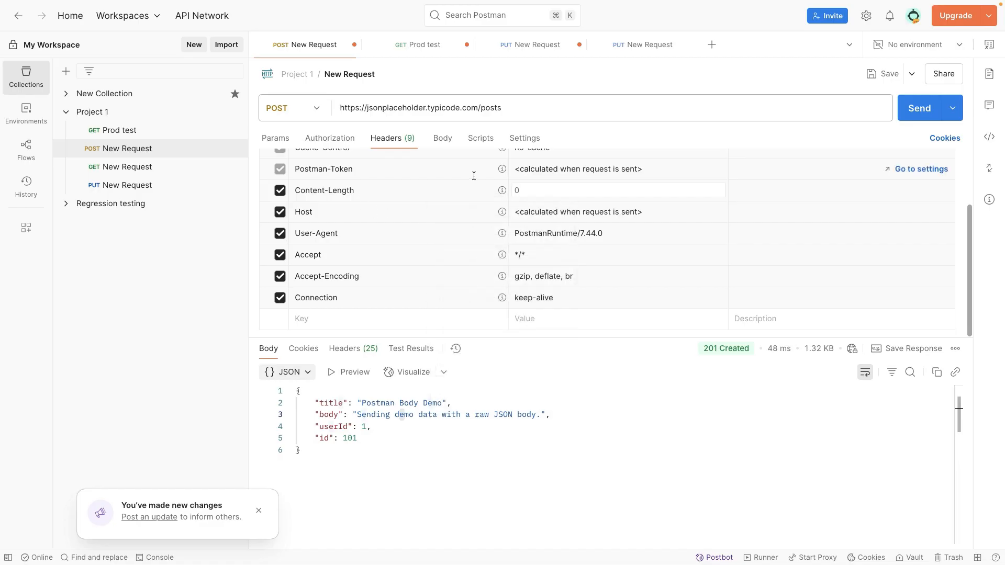
{"action": "scroll", "coordinate": [348, 189], "scroll_direction": "up", "scroll_amount": 3}
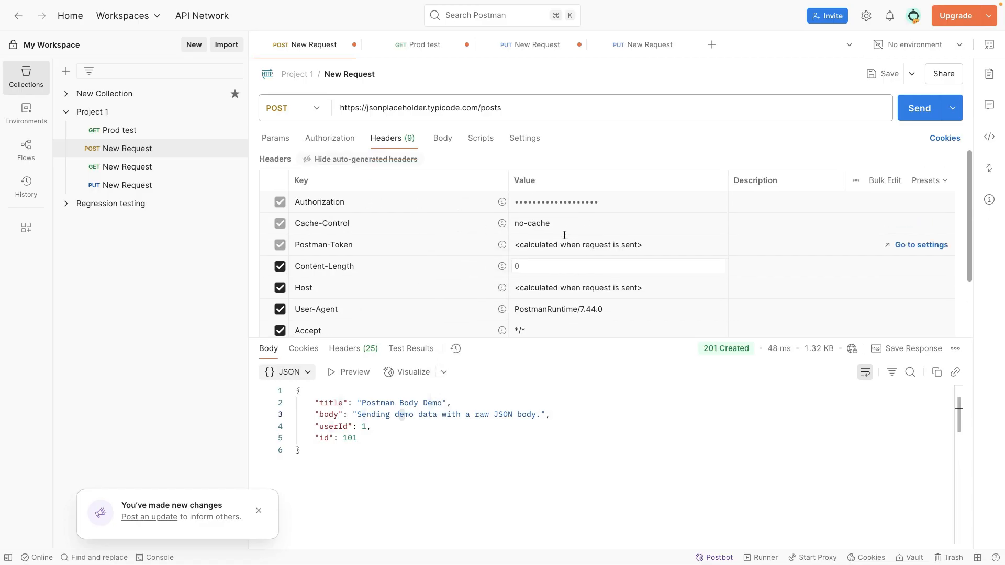
{"action": "scroll", "coordinate": [386, 251], "scroll_direction": "down", "scroll_amount": 1}
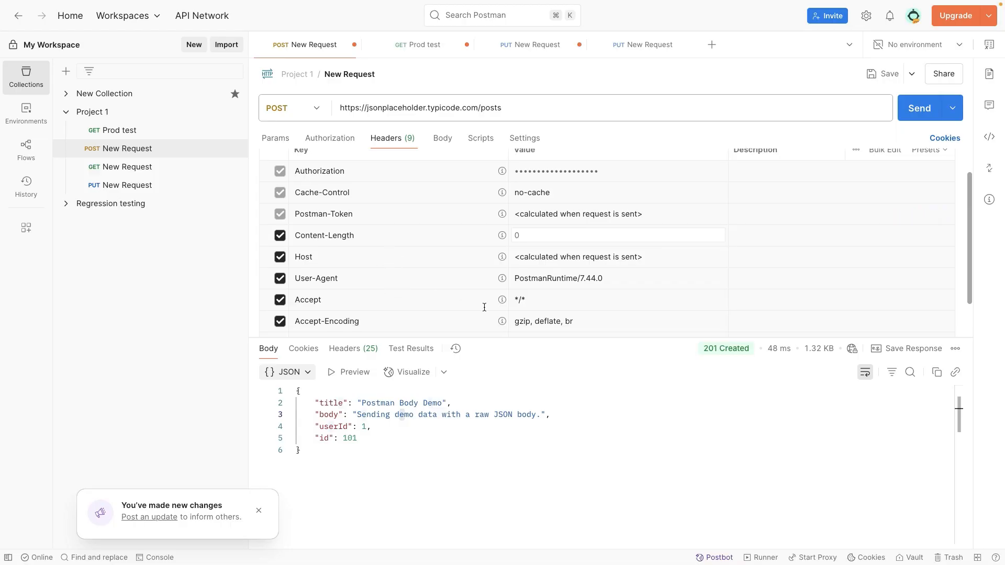
{"action": "scroll", "coordinate": [484, 307], "scroll_direction": "down", "scroll_amount": 2}
Set the empty raw body's format to JSON and look through the request headers again.
{"action": "left_click", "coordinate": [442, 138]}
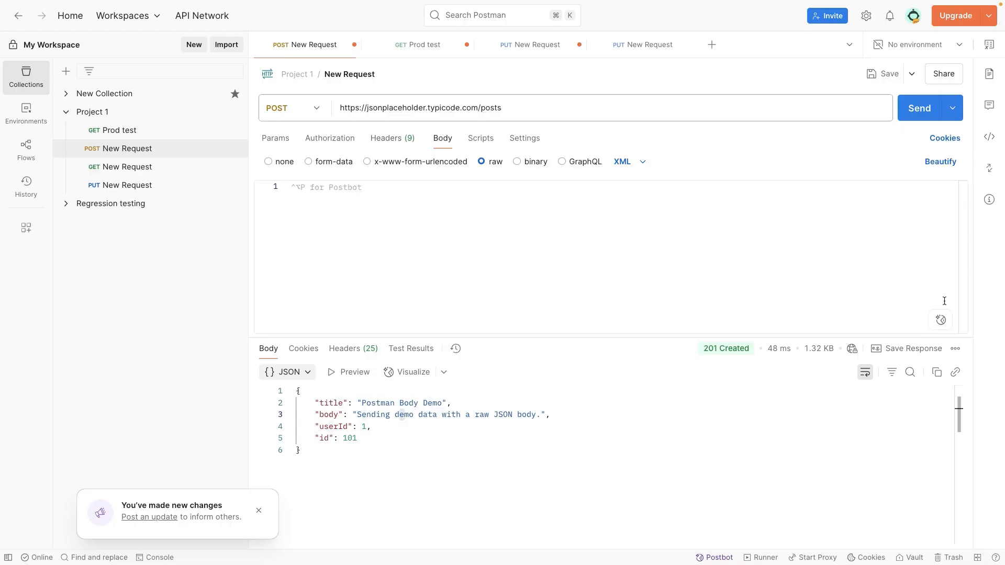
{"action": "left_click", "coordinate": [482, 139]}
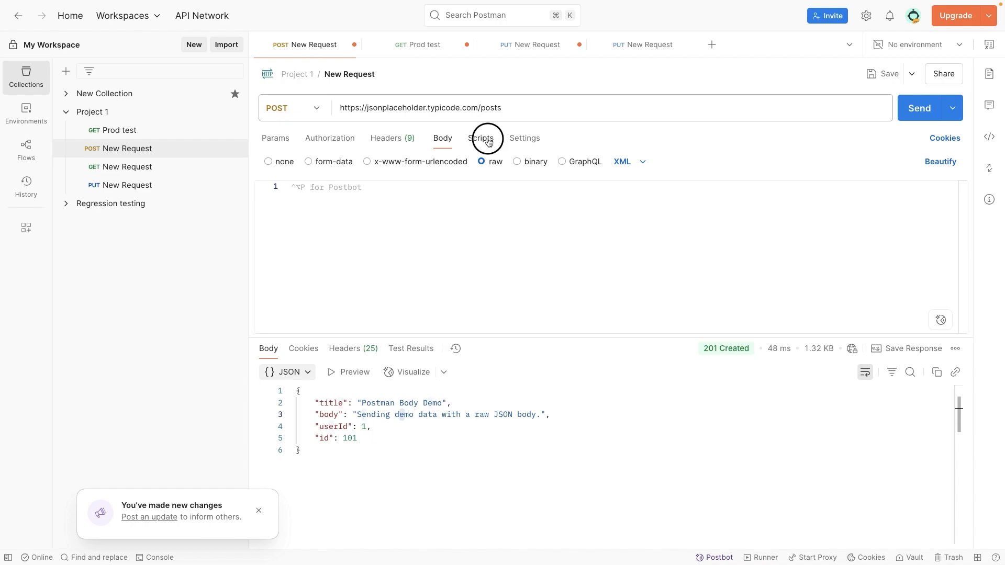
{"action": "left_click", "coordinate": [442, 138]}
{"action": "left_click", "coordinate": [642, 162]}
{"action": "left_click", "coordinate": [648, 227]}
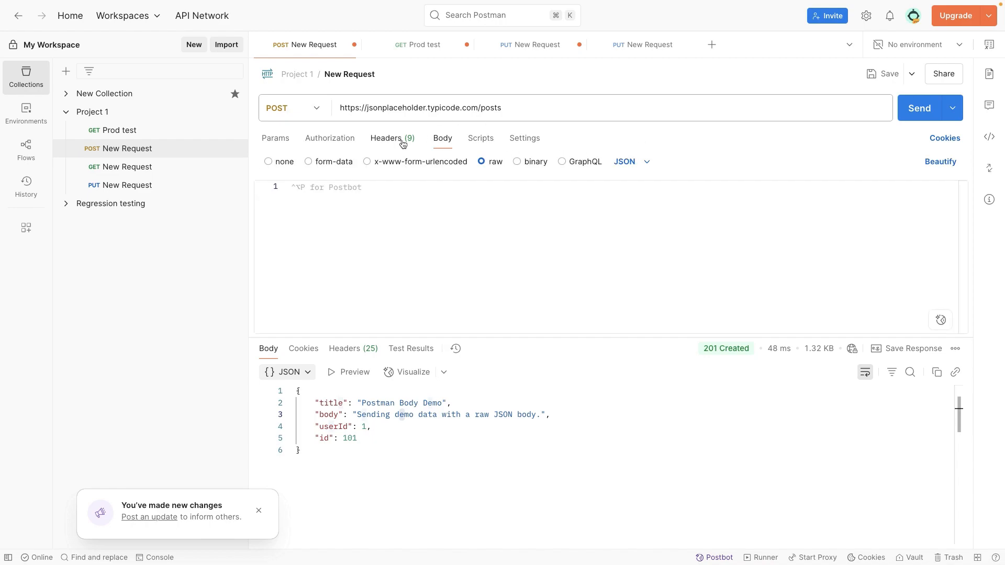
{"action": "left_click", "coordinate": [403, 138]}
{"action": "scroll", "coordinate": [402, 252], "scroll_direction": "up", "scroll_amount": 3}
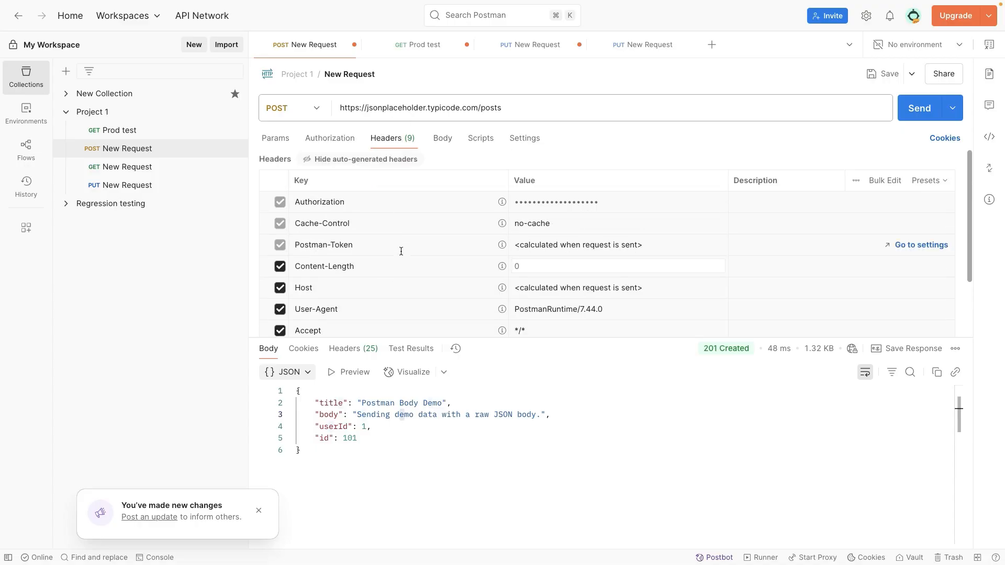
{"action": "scroll", "coordinate": [401, 251], "scroll_direction": "down", "scroll_amount": 3}
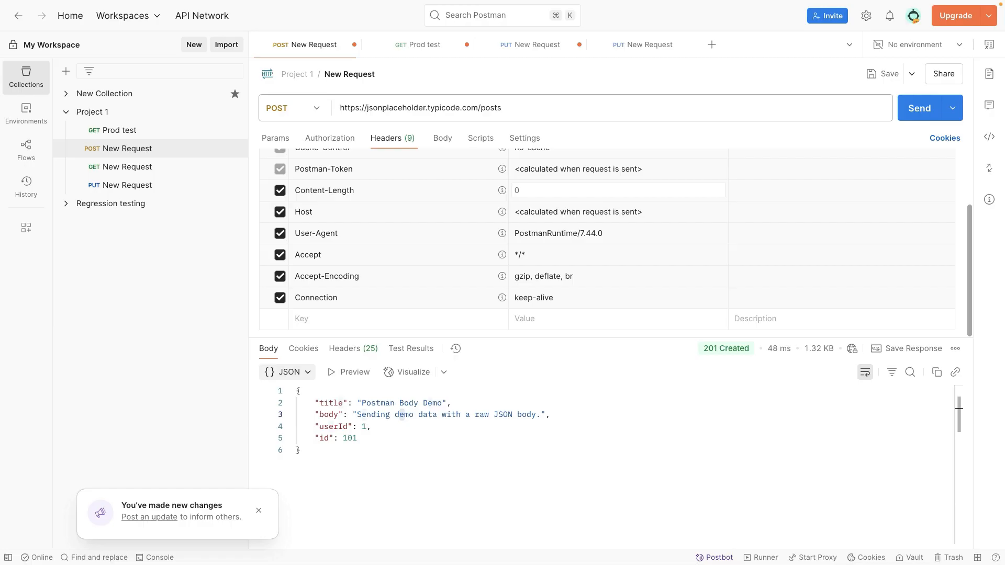
Add a Content-Type header to the POST request with the value appllication.
{"action": "left_click", "coordinate": [394, 321]}
{"action": "type", "text": "Content"}
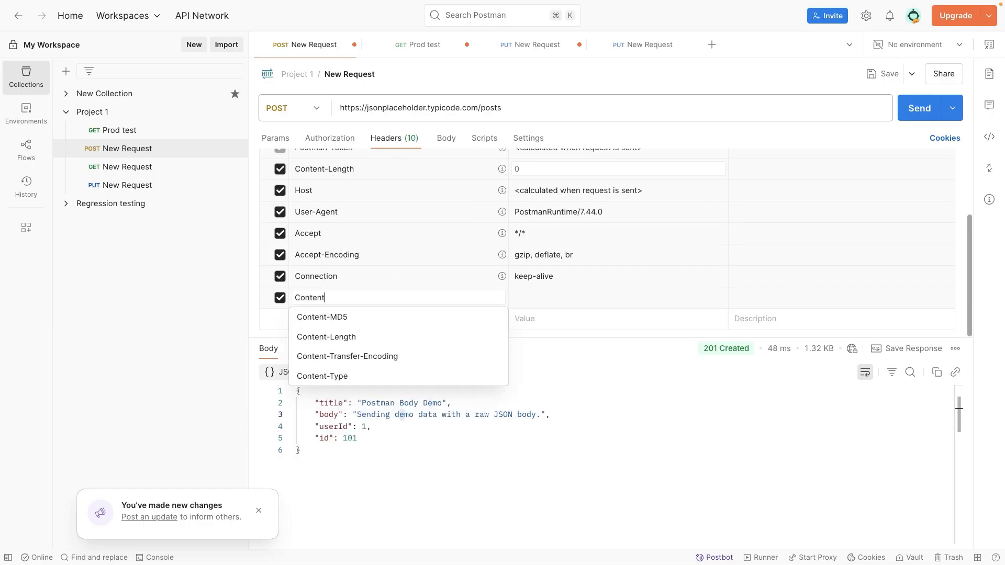
{"action": "left_click", "coordinate": [364, 376]}
{"action": "left_click", "coordinate": [540, 299]}
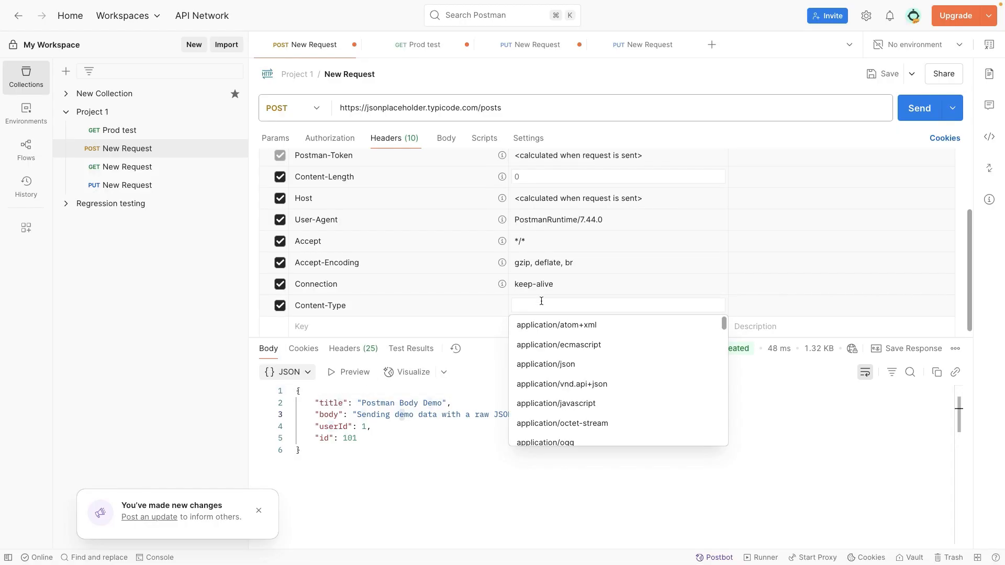
{"action": "type", "text": "appllication"}
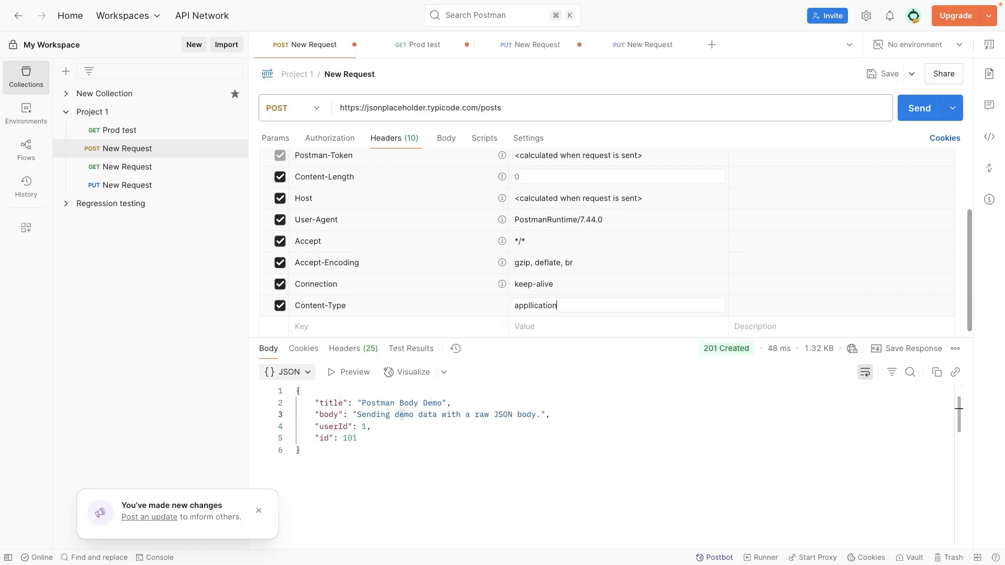
Replace the misspelled value of the added Content-Type header with application/json.
{"action": "scroll", "coordinate": [542, 190], "scroll_direction": "up", "scroll_amount": 5}
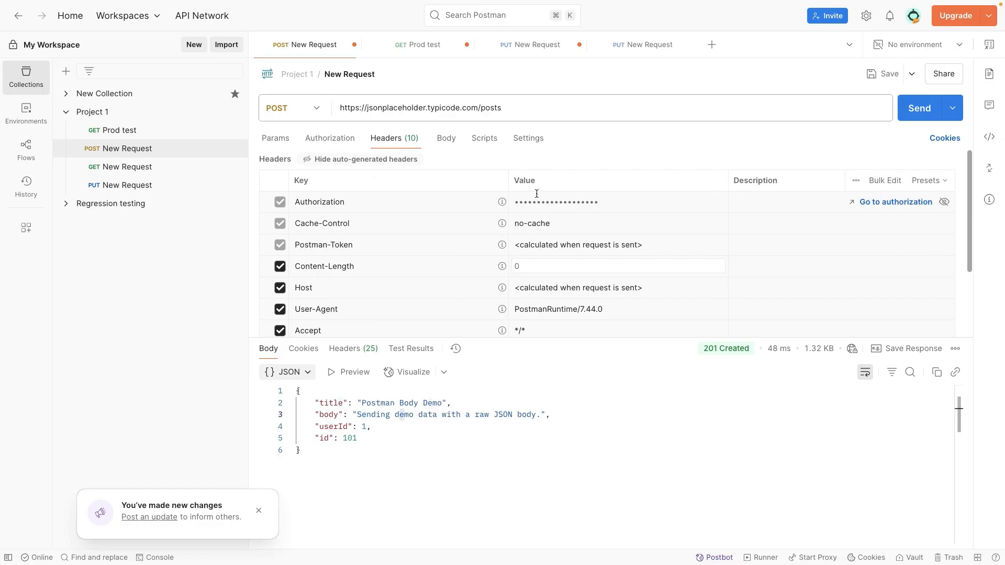
{"action": "scroll", "coordinate": [541, 191], "scroll_direction": "down", "scroll_amount": 4}
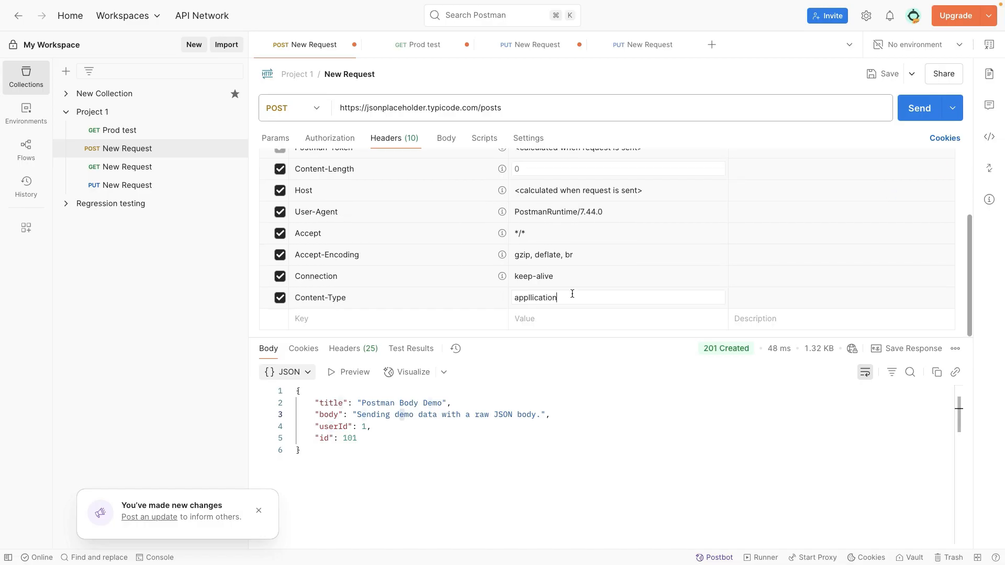
{"action": "key", "text": "BackSpace"}
{"action": "key", "text": "BackSpace"}
{"action": "key", "text": "BackSpace"}
{"action": "key", "text": "BackSpace"}
{"action": "key", "text": "BackSpace"}
{"action": "key", "text": "BackSpace"}
{"action": "key", "text": "BackSpace"}
{"action": "key", "text": "BackSpace"}
{"action": "key", "text": "BackSpace"}
{"action": "key", "text": "BackSpace"}
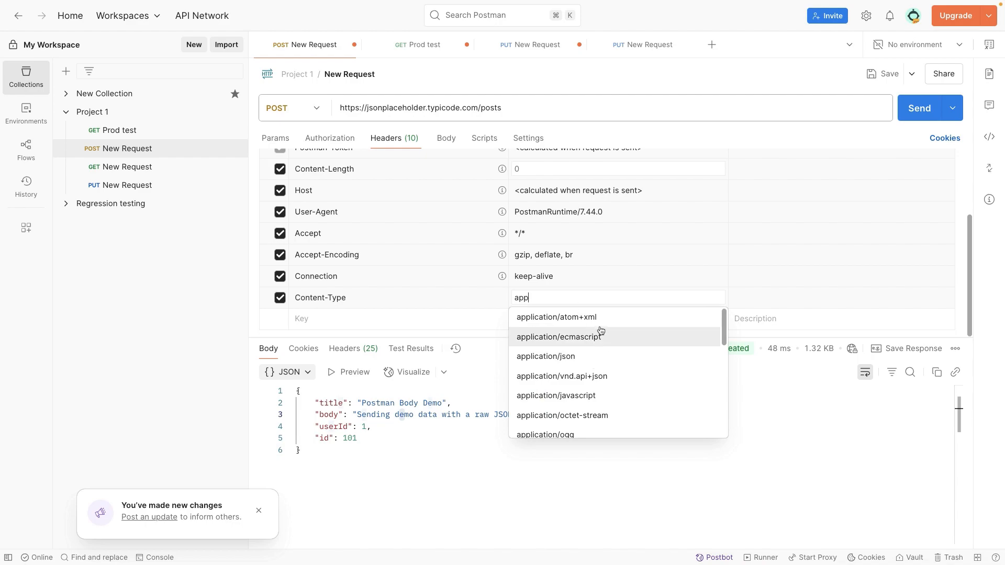
{"action": "scroll", "coordinate": [595, 372], "scroll_direction": "down", "scroll_amount": 5}
{"action": "scroll", "coordinate": [597, 382], "scroll_direction": "down", "scroll_amount": 1}
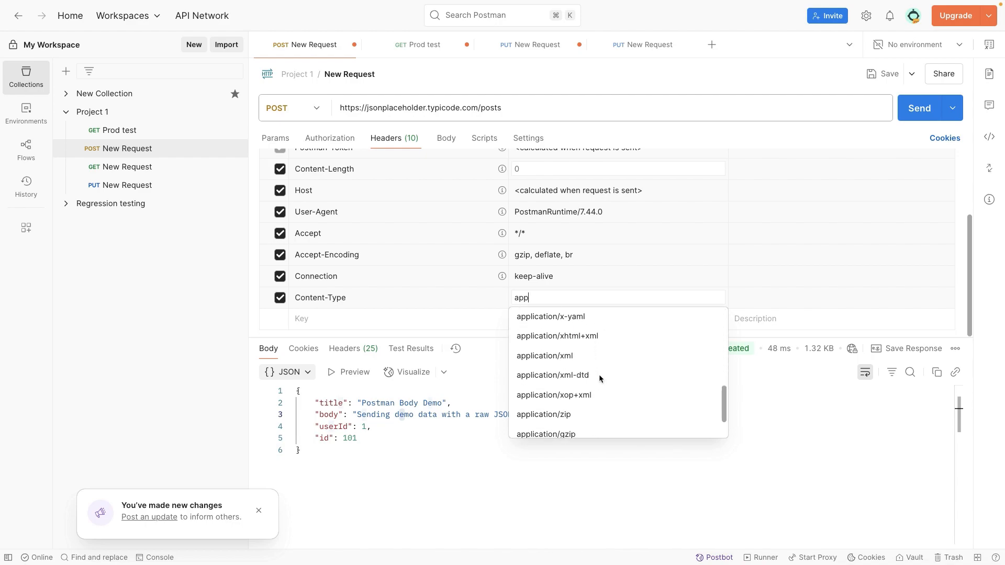
{"action": "scroll", "coordinate": [599, 377], "scroll_direction": "up", "scroll_amount": 6}
{"action": "left_click", "coordinate": [576, 356]}
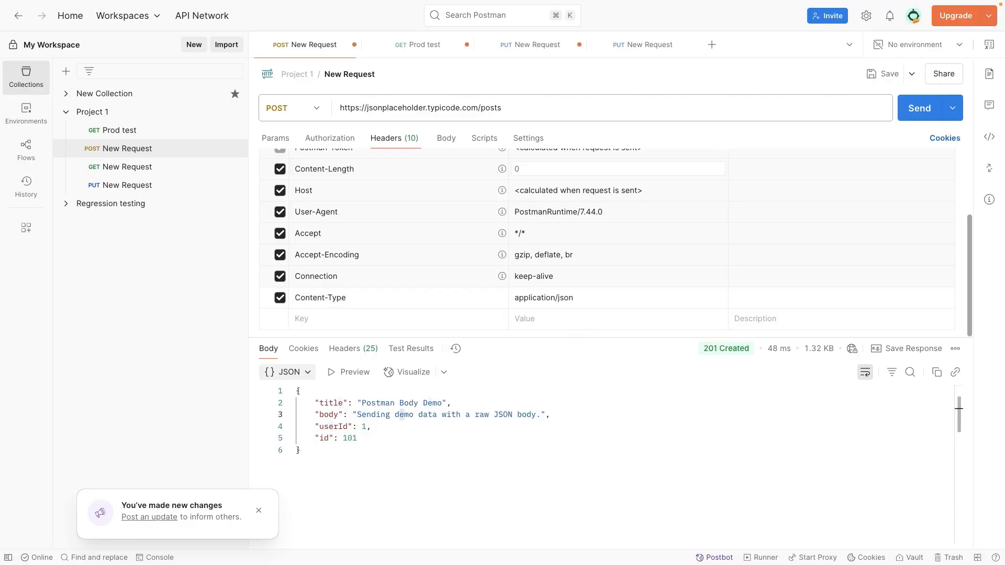
Return to the POST request's body and change the raw format to XML.
{"action": "left_click", "coordinate": [484, 140]}
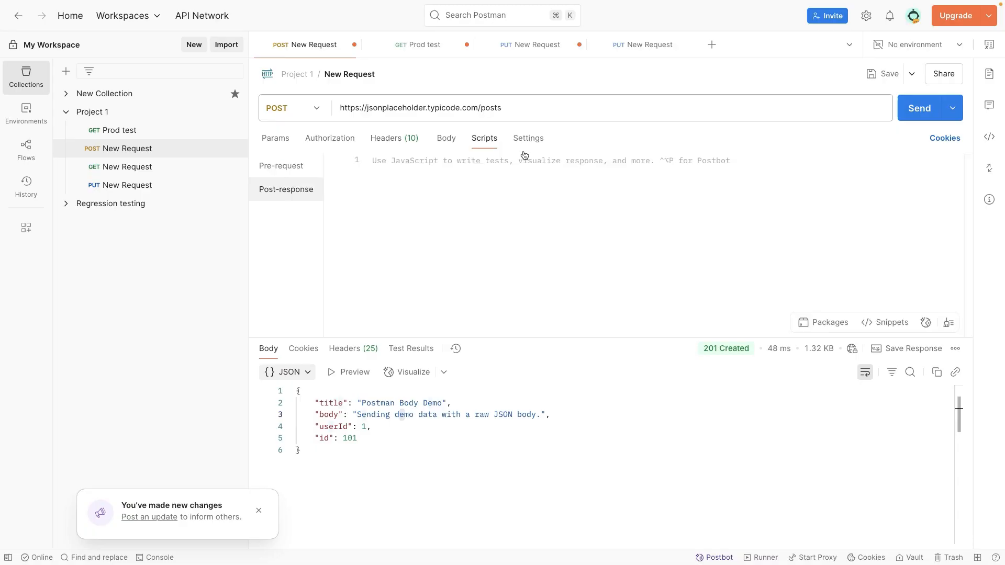
{"action": "left_click", "coordinate": [446, 142]}
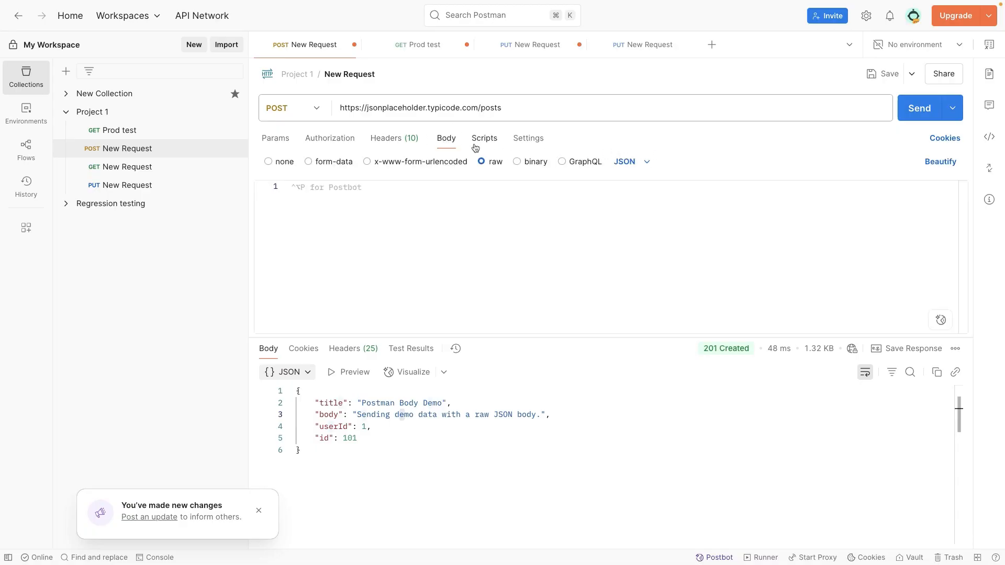
{"action": "left_click", "coordinate": [628, 162]}
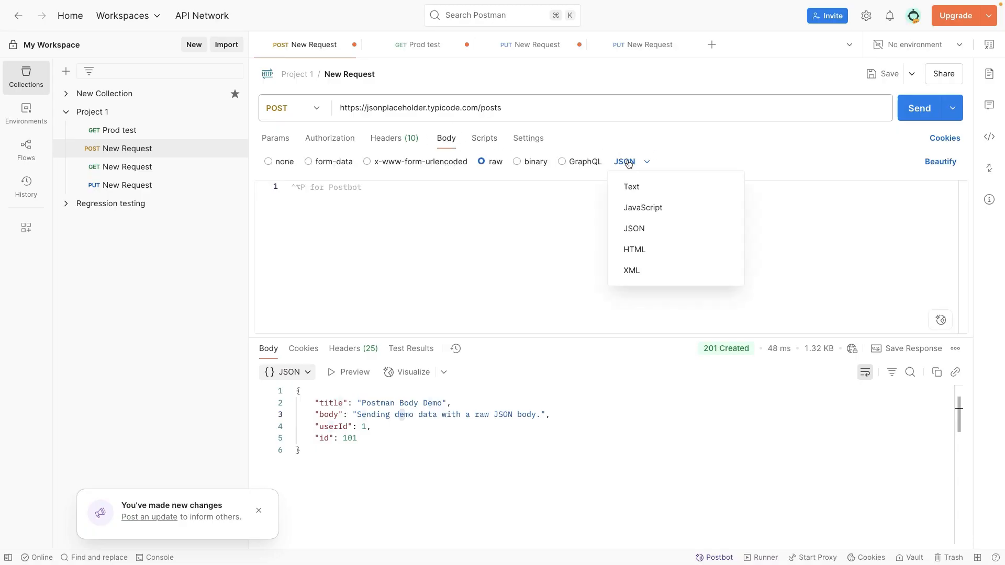
{"action": "left_click", "coordinate": [645, 270]}
Set the added Content-Type header's value to application/xhtml+xml in the POST request.
{"action": "left_click", "coordinate": [387, 139]}
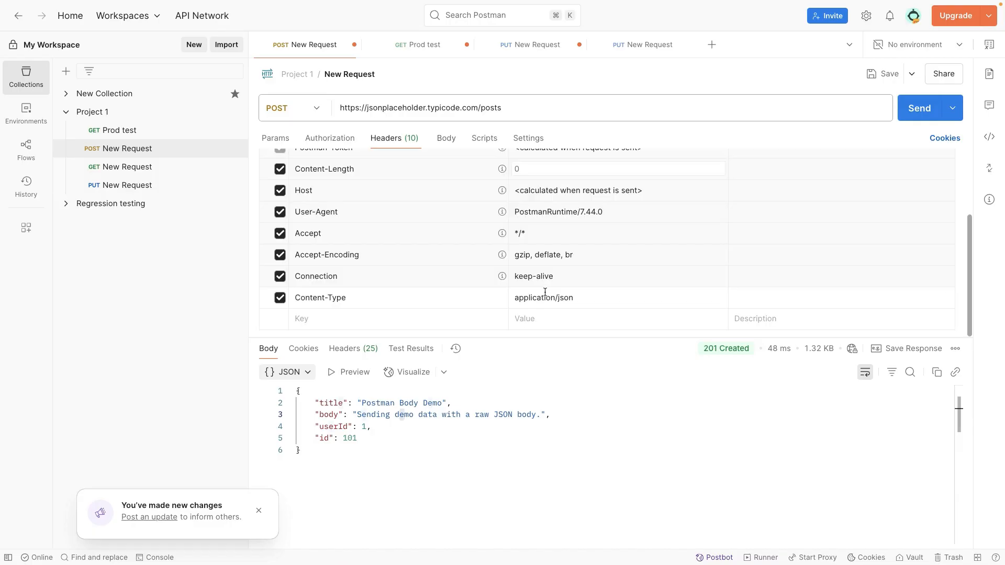
{"action": "scroll", "coordinate": [581, 304], "scroll_direction": "up", "scroll_amount": 1}
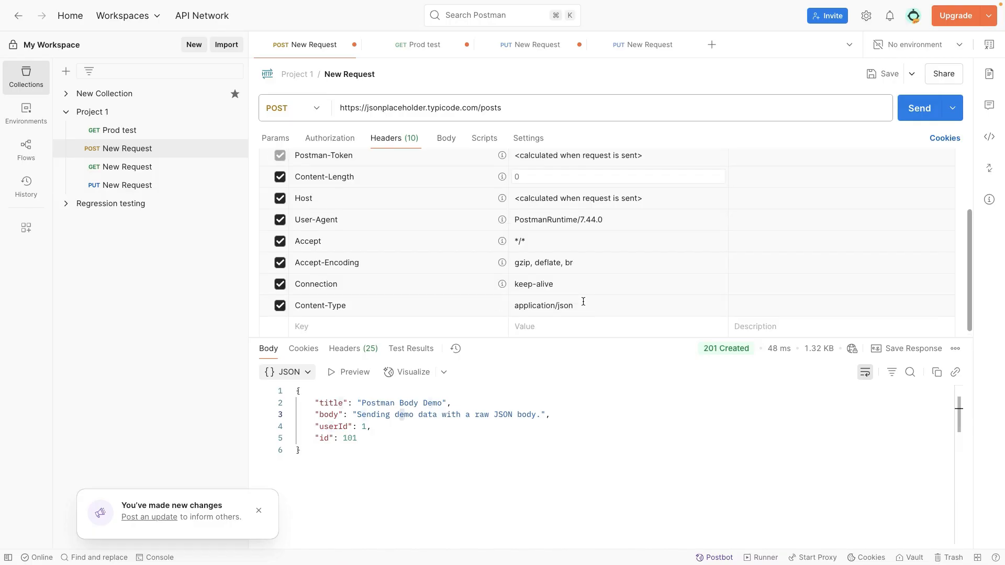
{"action": "key", "text": "BackSpace"}
{"action": "key", "text": "BackSpace"}
{"action": "key", "text": "BackSpace"}
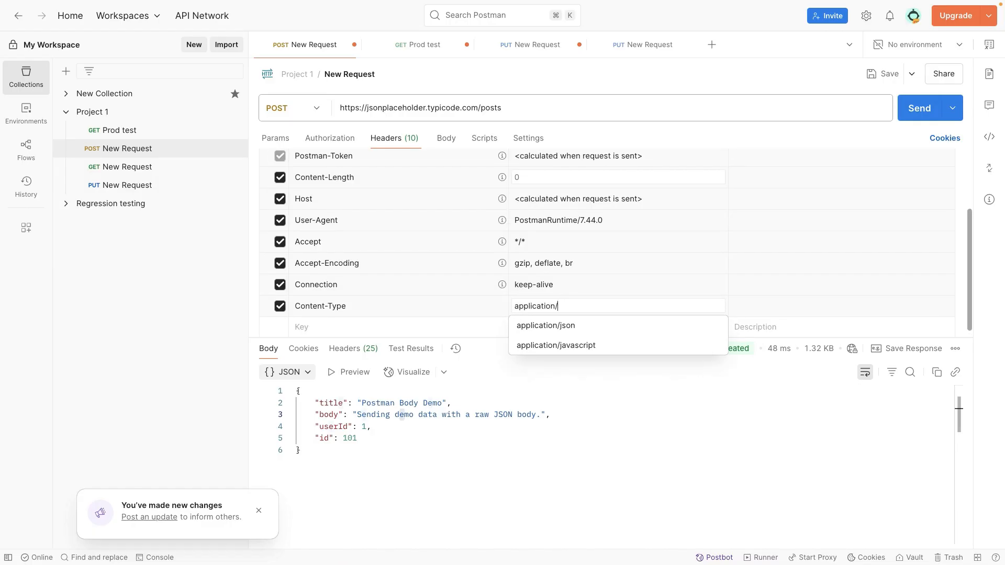
{"action": "type", "text": "x"}
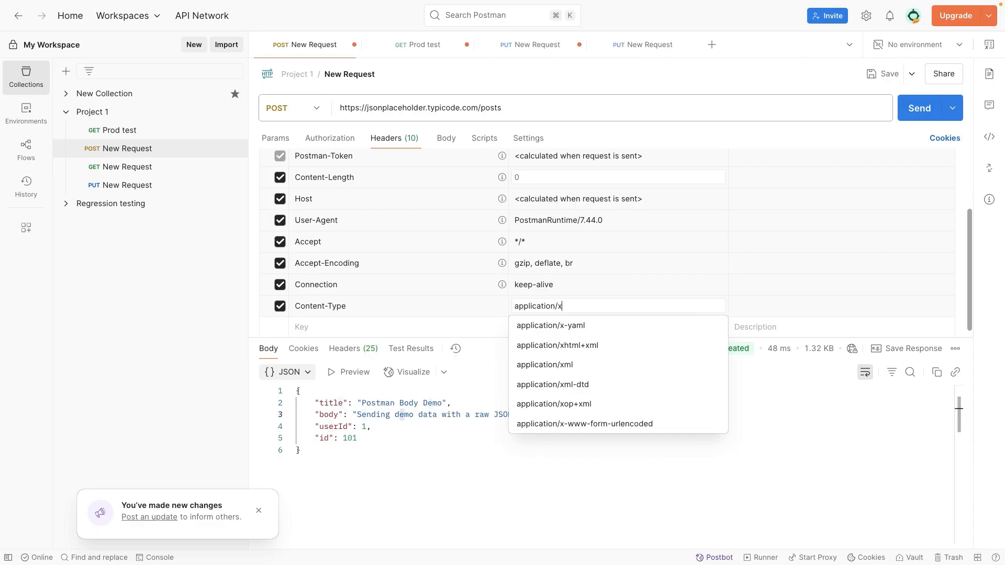
{"action": "left_click", "coordinate": [581, 345]}
Switch the POST request's body type to binary and view its file selection options without choosing a file.
{"action": "left_click", "coordinate": [446, 138]}
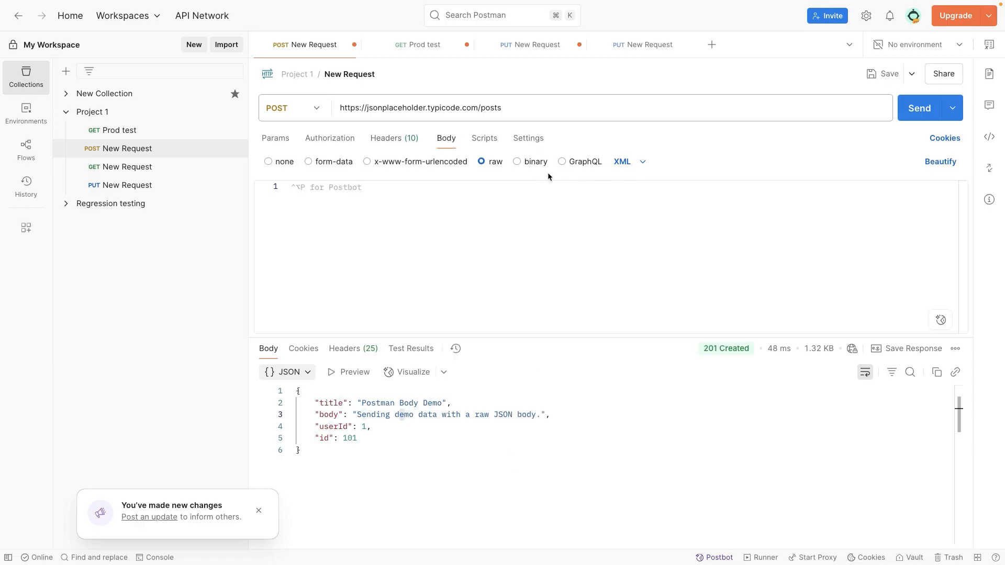
{"action": "left_click", "coordinate": [555, 199]}
{"action": "left_click", "coordinate": [517, 163]}
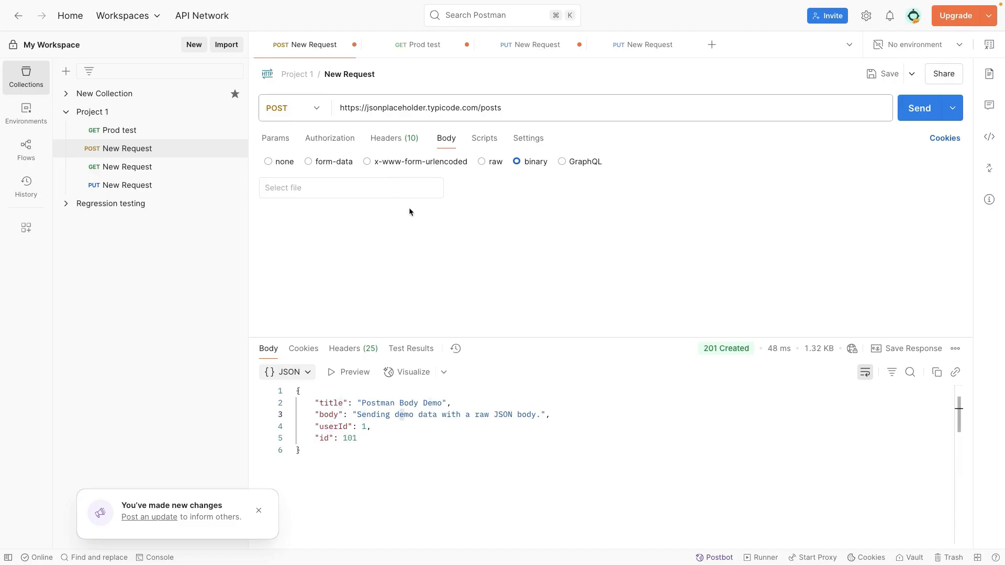
{"action": "left_click", "coordinate": [321, 190]}
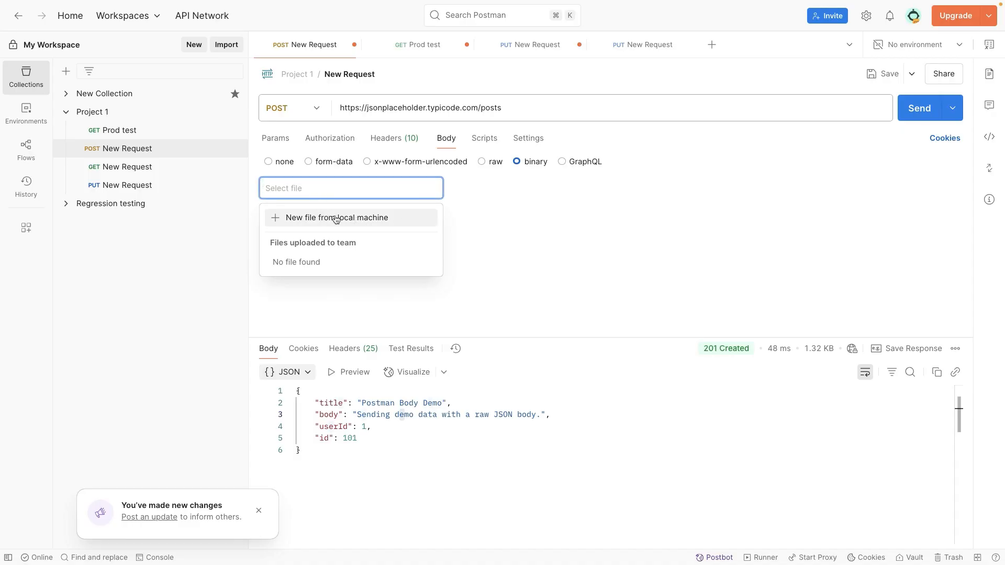
{"action": "left_click", "coordinate": [507, 219]}
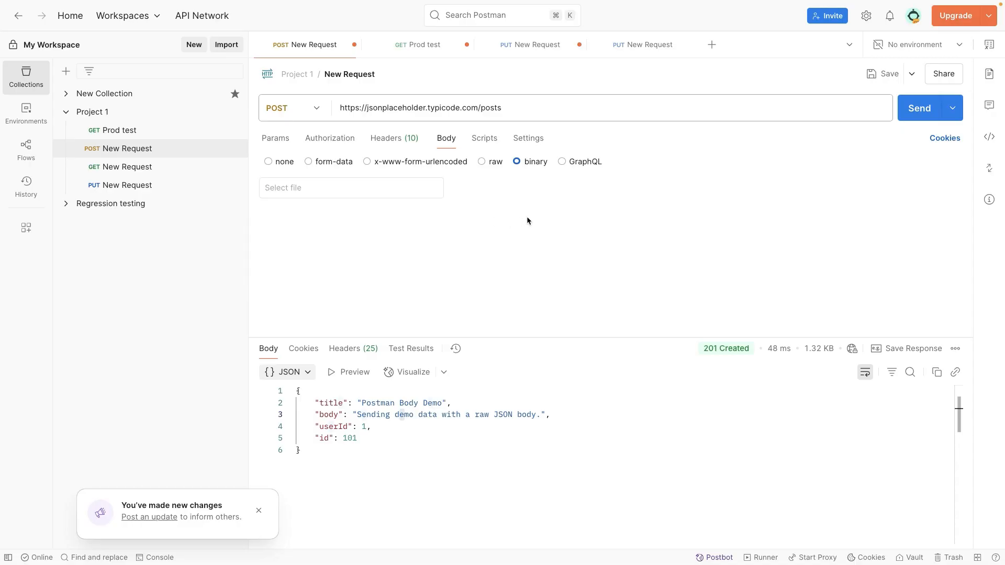
Shorten the added Content-Type header's value to application/ in the request headers.
{"action": "left_click", "coordinate": [399, 140]}
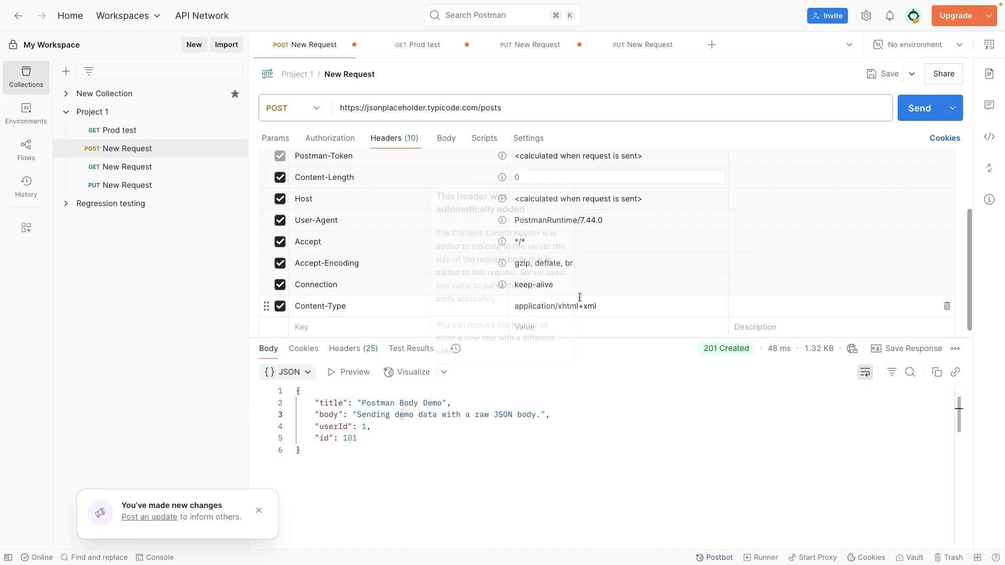
{"action": "left_click", "coordinate": [723, 313]}
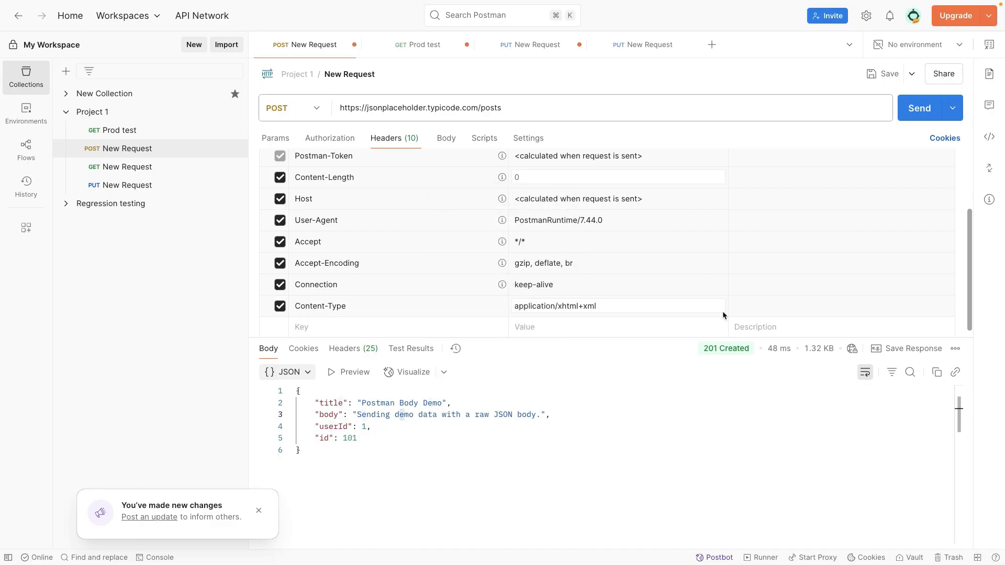
{"action": "key", "text": "BackSpace"}
{"action": "key", "text": "BackSpace"}
{"action": "key", "text": "BackSpace"}
{"action": "key", "text": "BackSpace"}
{"action": "key", "text": "BackSpace"}
{"action": "key", "text": "BackSpace"}
{"action": "key", "text": "BackSpace"}
{"action": "key", "text": "BackSpace"}
{"action": "key", "text": "BackSpace"}
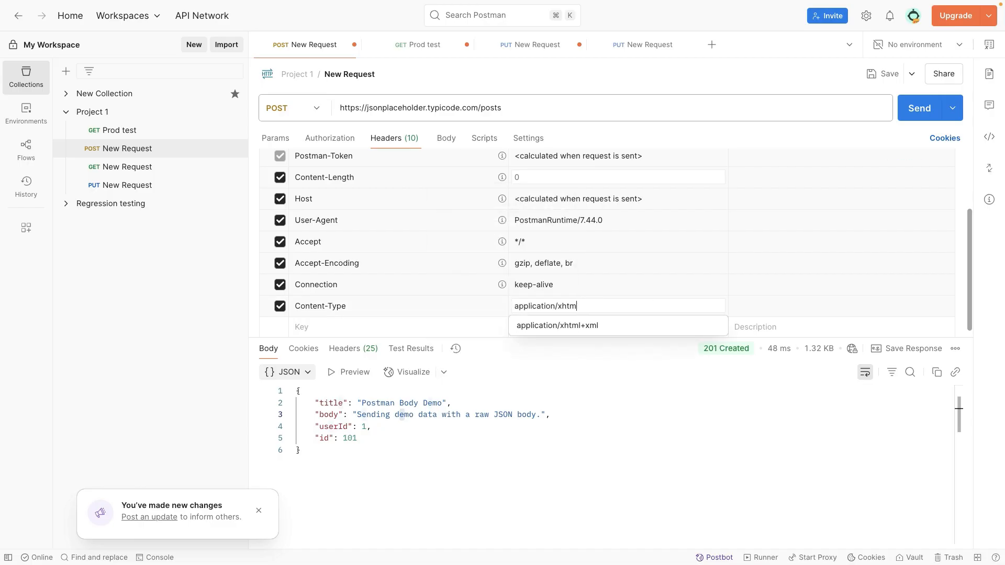
Look through the suggested application/ values for the Content-Type header, checking the selected body type in between.
{"action": "scroll", "coordinate": [664, 392], "scroll_direction": "down", "scroll_amount": 3}
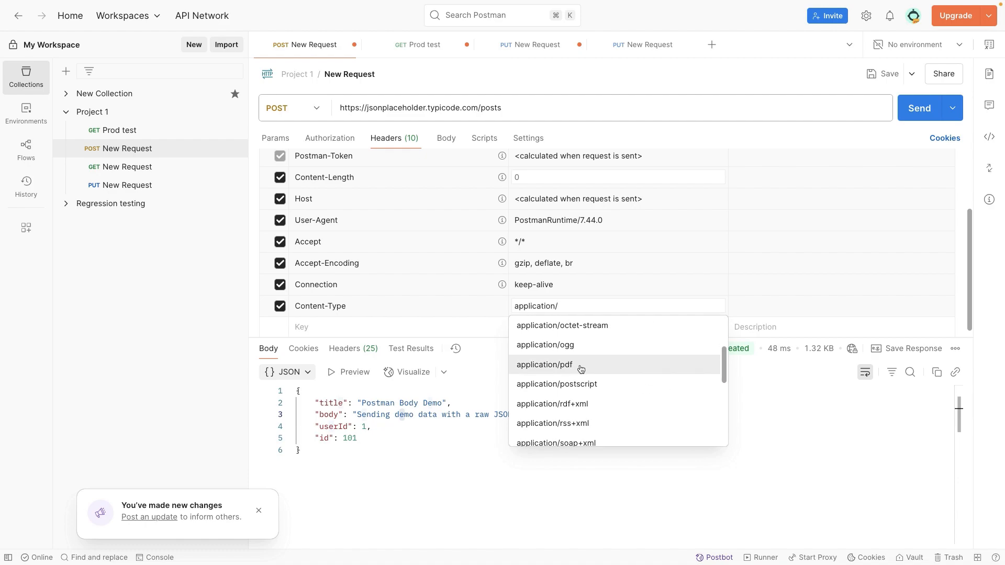
{"action": "scroll", "coordinate": [581, 370], "scroll_direction": "down", "scroll_amount": 2}
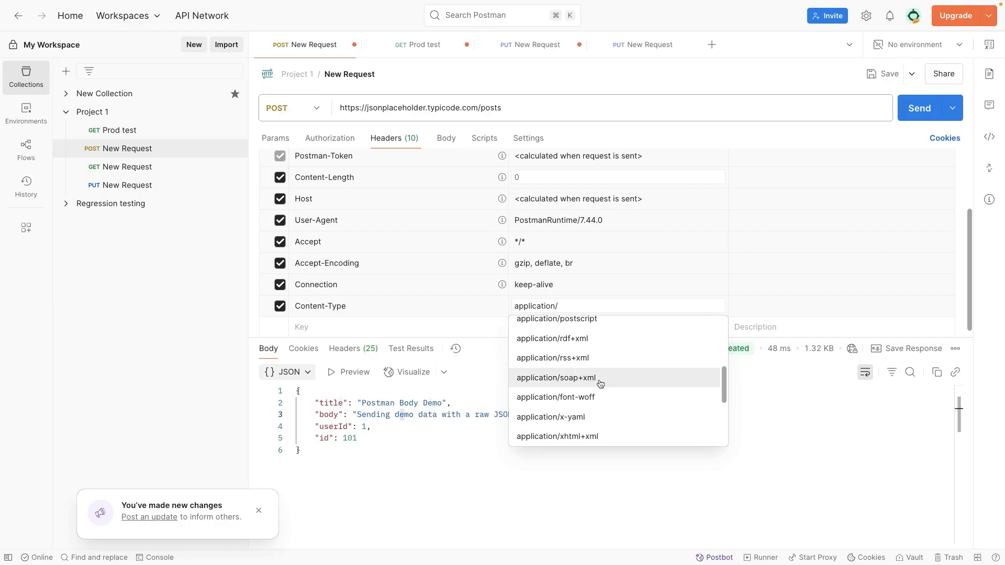
{"action": "scroll", "coordinate": [604, 403], "scroll_direction": "down", "scroll_amount": 2}
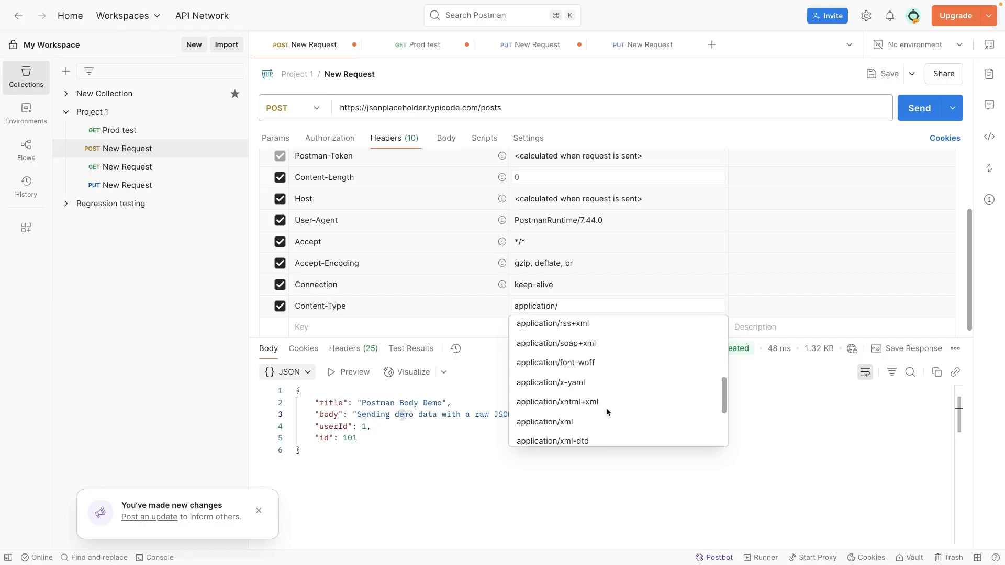
{"action": "scroll", "coordinate": [605, 392], "scroll_direction": "down", "scroll_amount": 2}
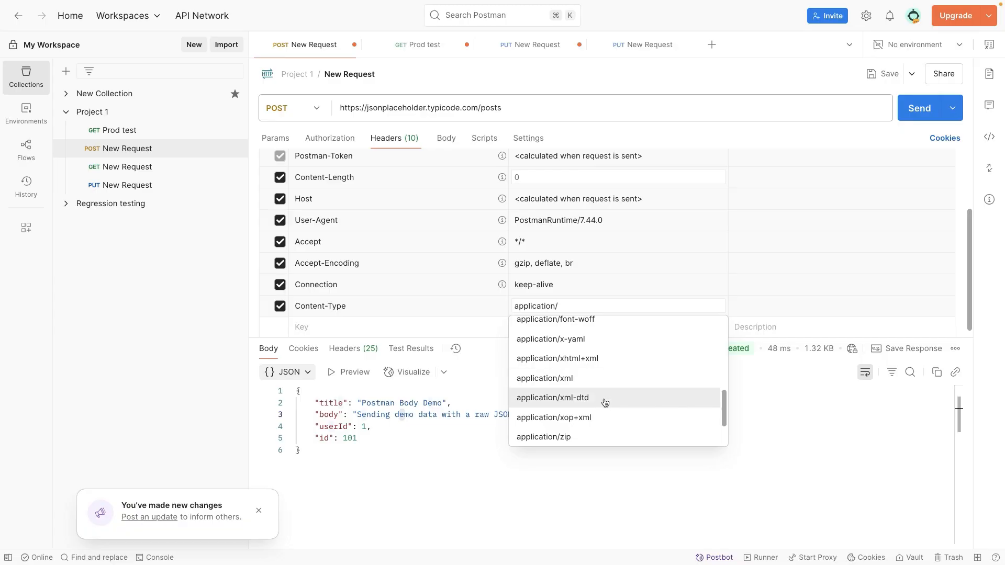
{"action": "scroll", "coordinate": [594, 419], "scroll_direction": "down", "scroll_amount": 1}
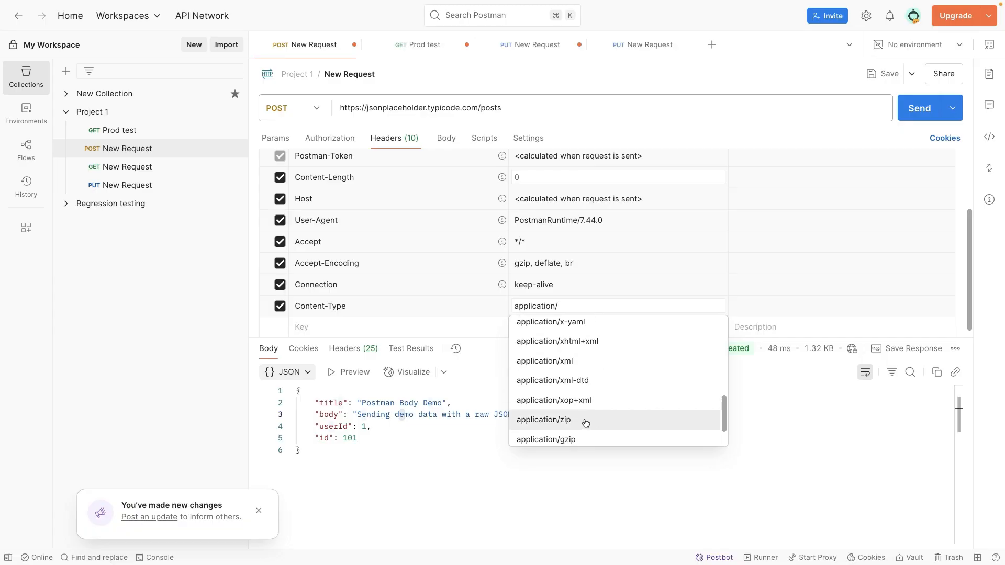
{"action": "scroll", "coordinate": [585, 423], "scroll_direction": "down", "scroll_amount": 2}
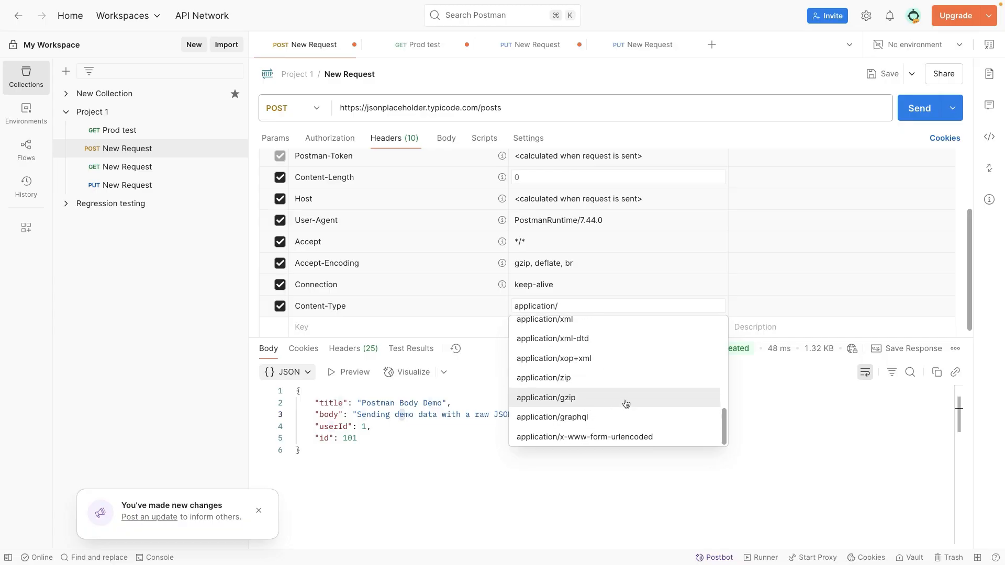
{"action": "left_click", "coordinate": [453, 141]}
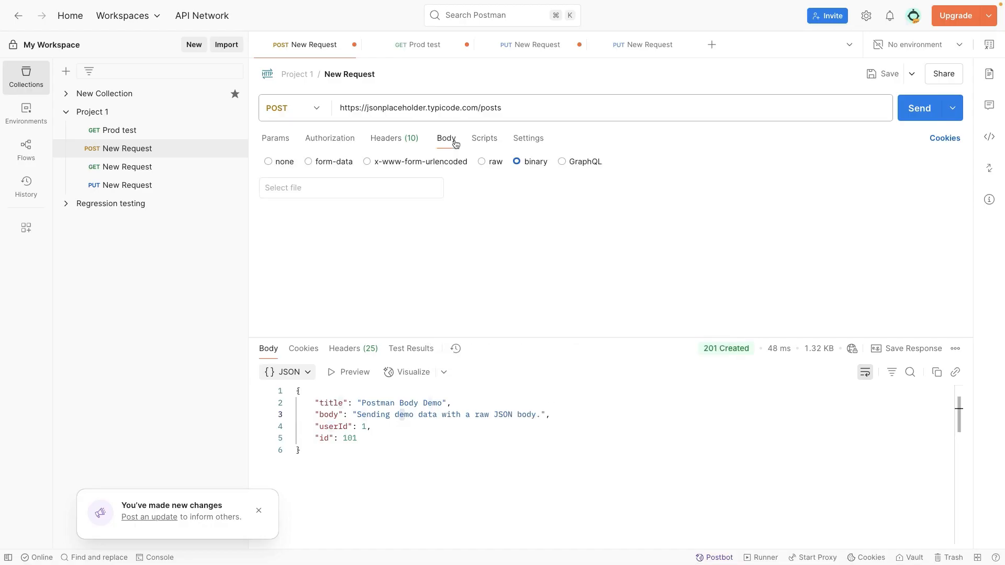
{"action": "left_click", "coordinate": [399, 139]}
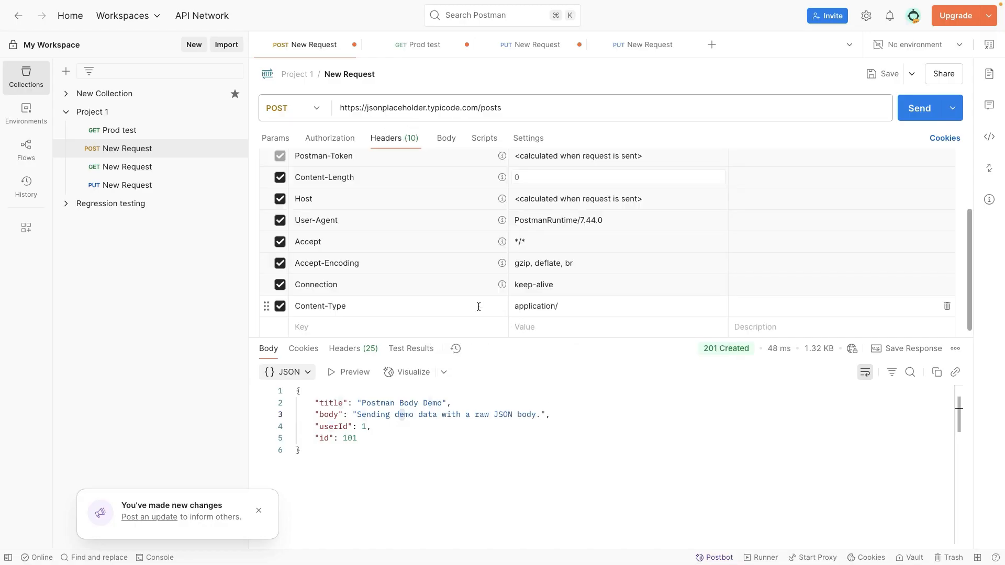
{"action": "left_click", "coordinate": [571, 307]}
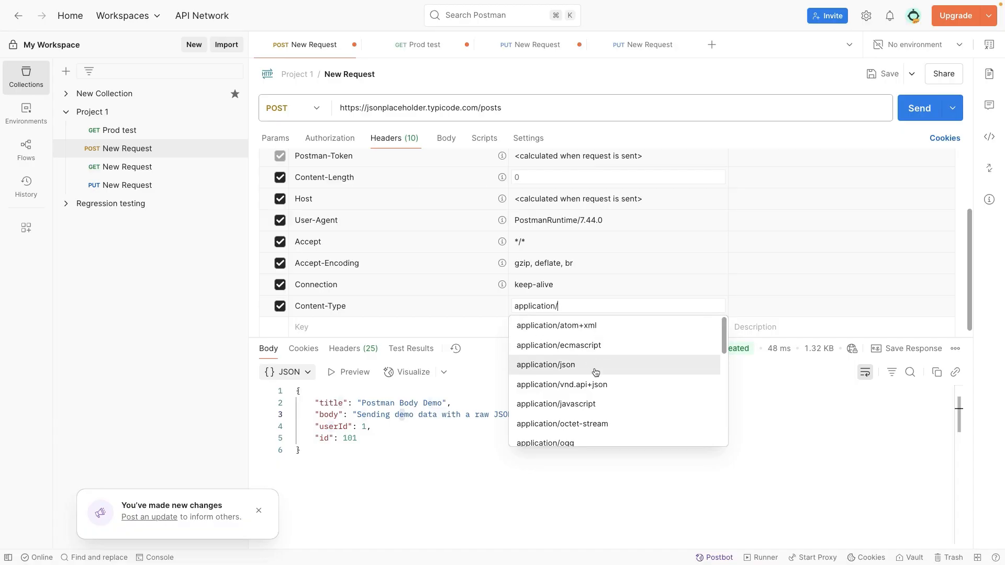
{"action": "scroll", "coordinate": [589, 339], "scroll_direction": "down", "scroll_amount": 1}
{"action": "scroll", "coordinate": [590, 341], "scroll_direction": "up", "scroll_amount": 1}
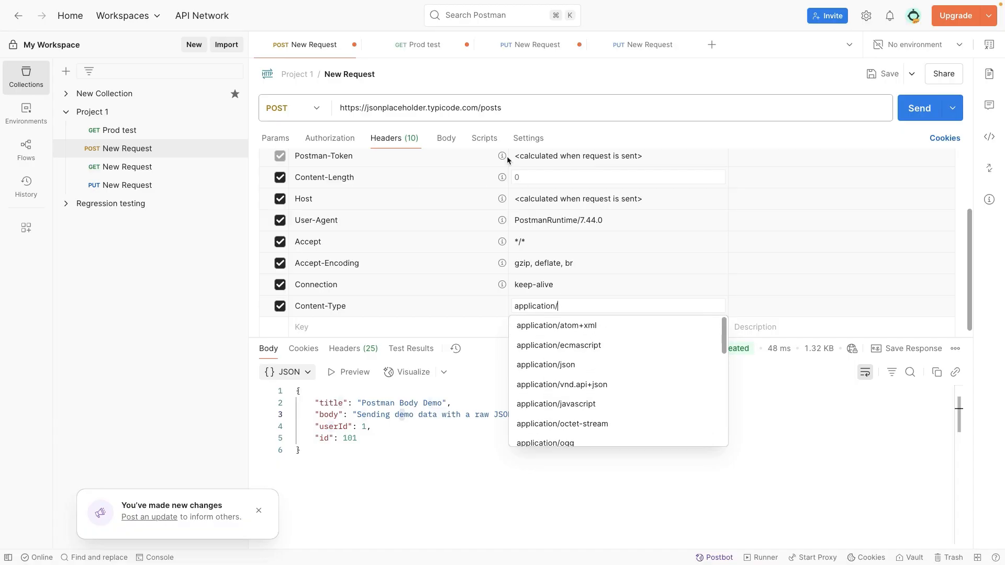
Try the GraphQL body type and switch back to binary before returning to the request headers.
{"action": "left_click", "coordinate": [446, 138]}
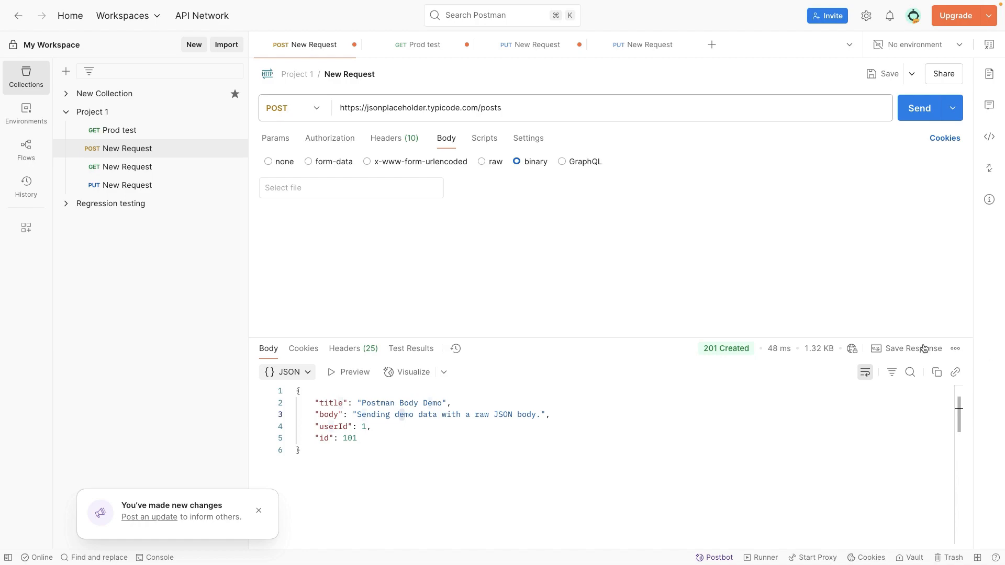
{"action": "left_click", "coordinate": [561, 162]}
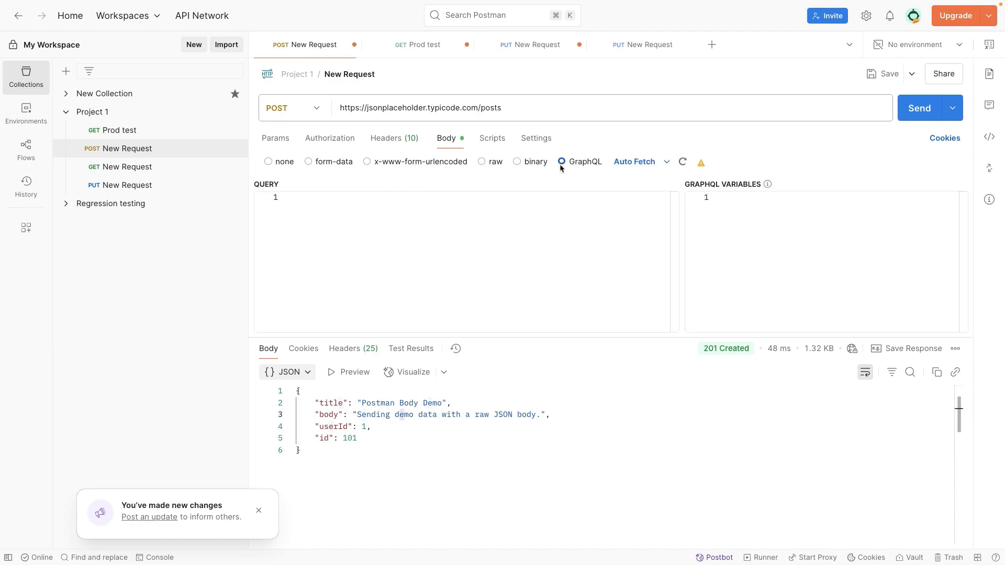
{"action": "left_click", "coordinate": [517, 162]}
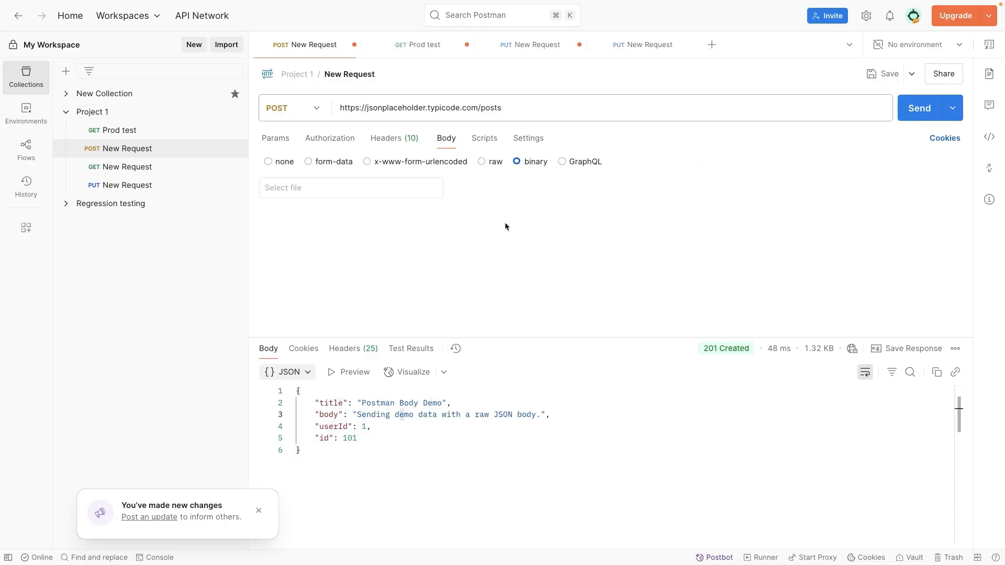
{"action": "left_click", "coordinate": [393, 141]}
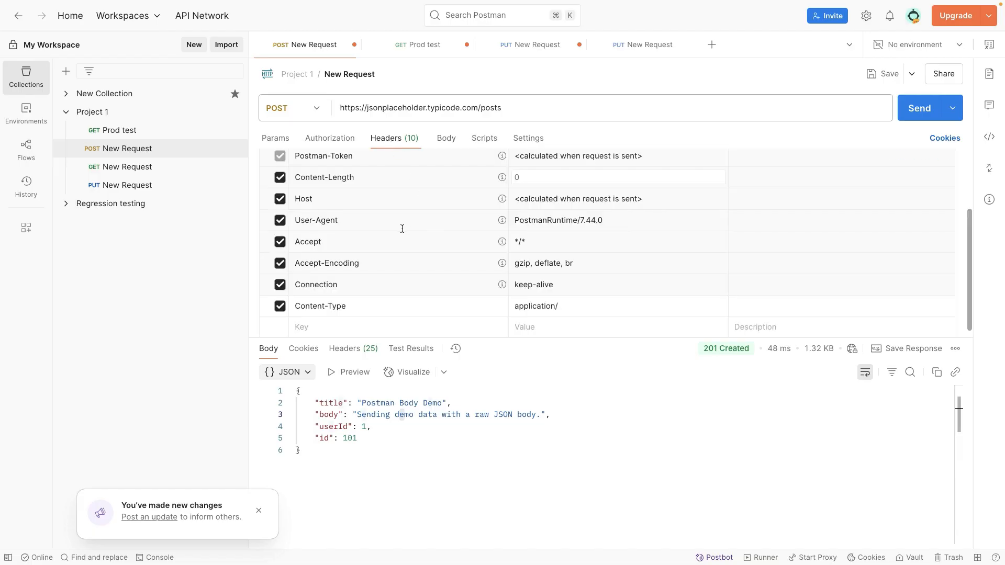